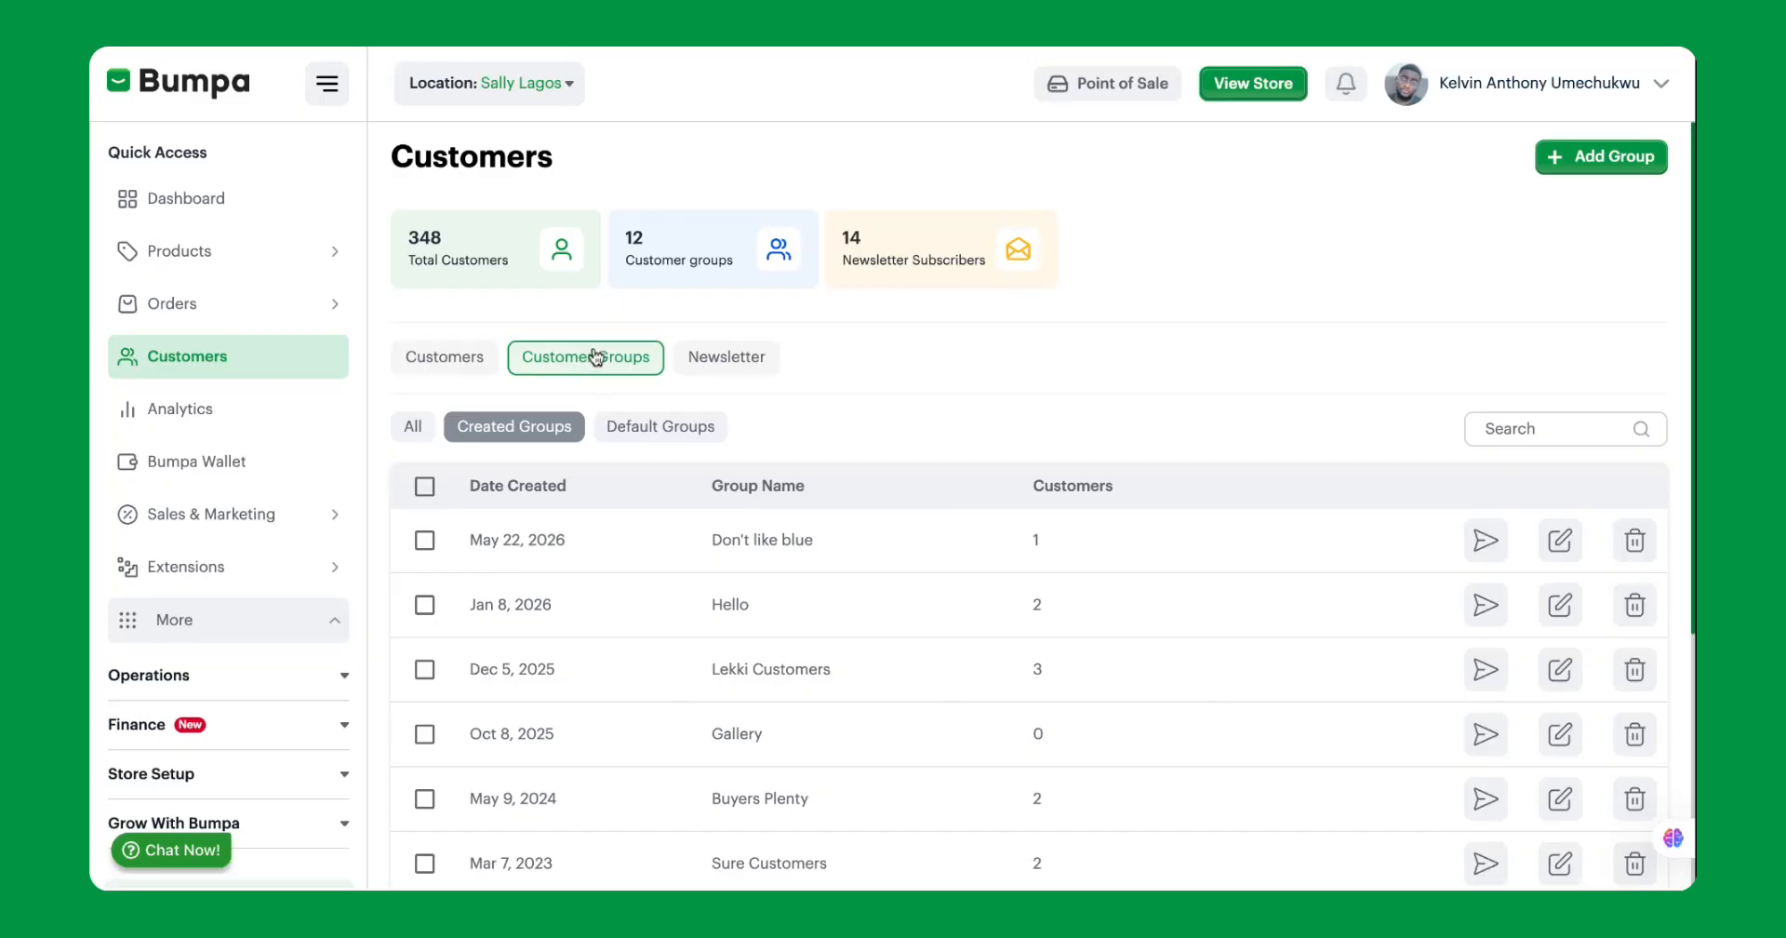
# Show only the default customer groups and examine the segments listed.
pyautogui.click(640, 426)
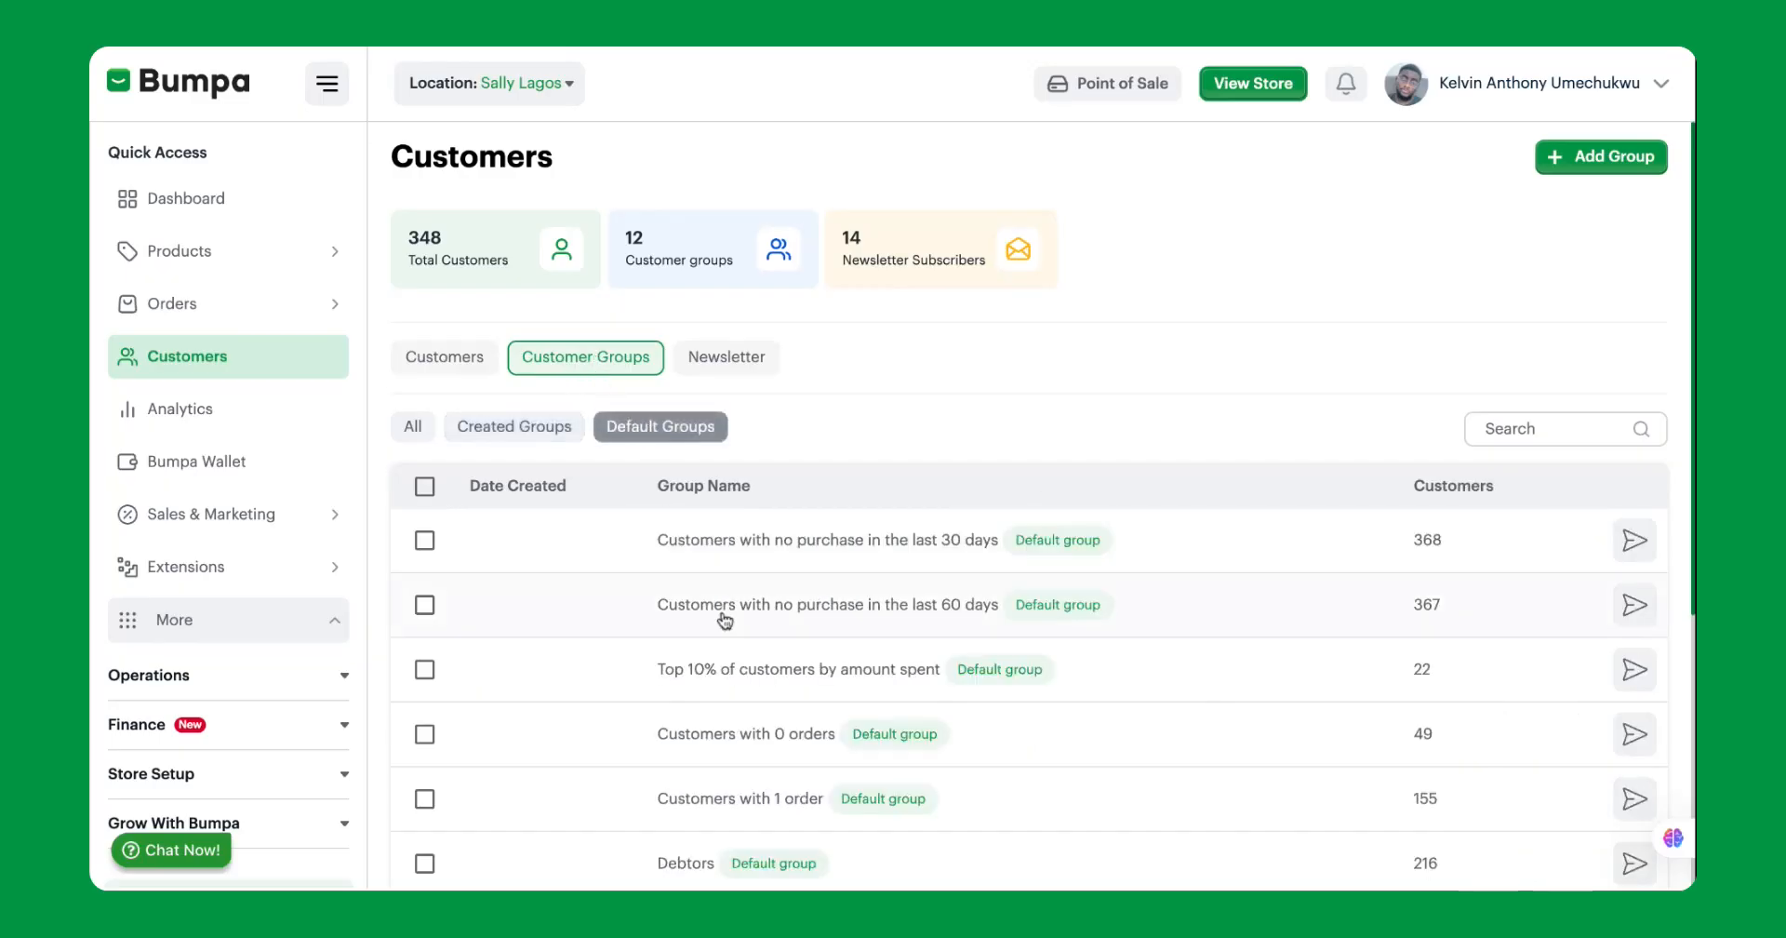
pyautogui.scroll(-3, 760, 657)
pyautogui.scroll(-2, 759, 657)
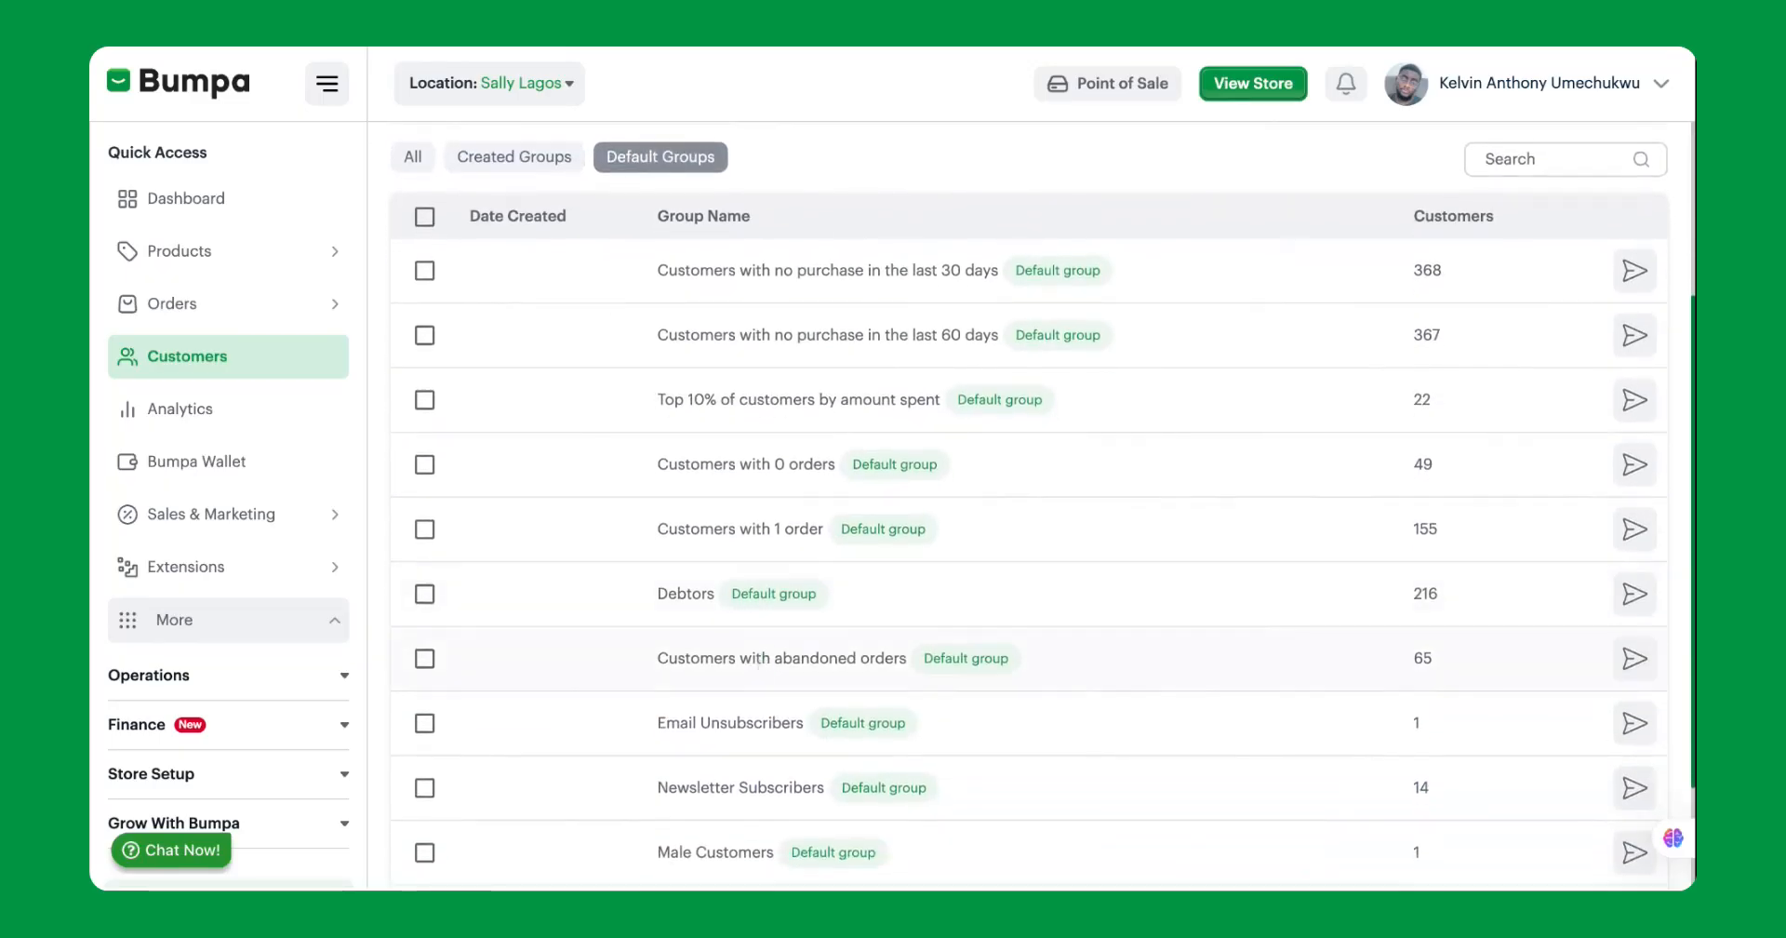
pyautogui.scroll(3, 1030, 502)
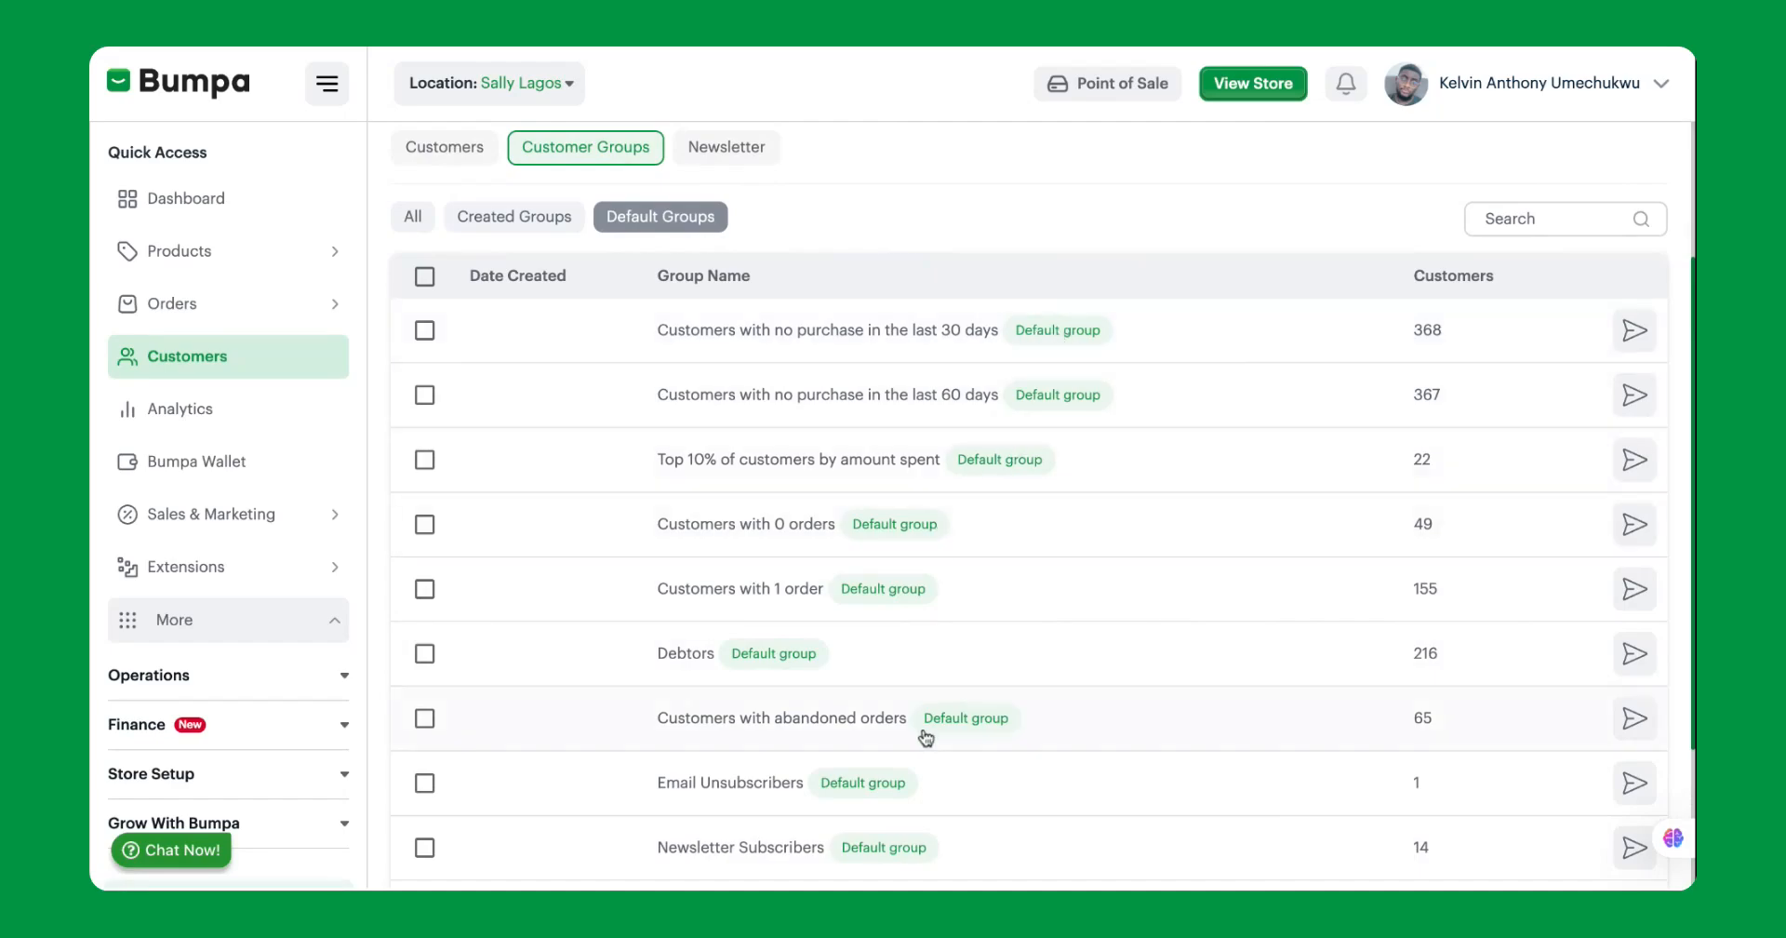
pyautogui.scroll(-3, 857, 722)
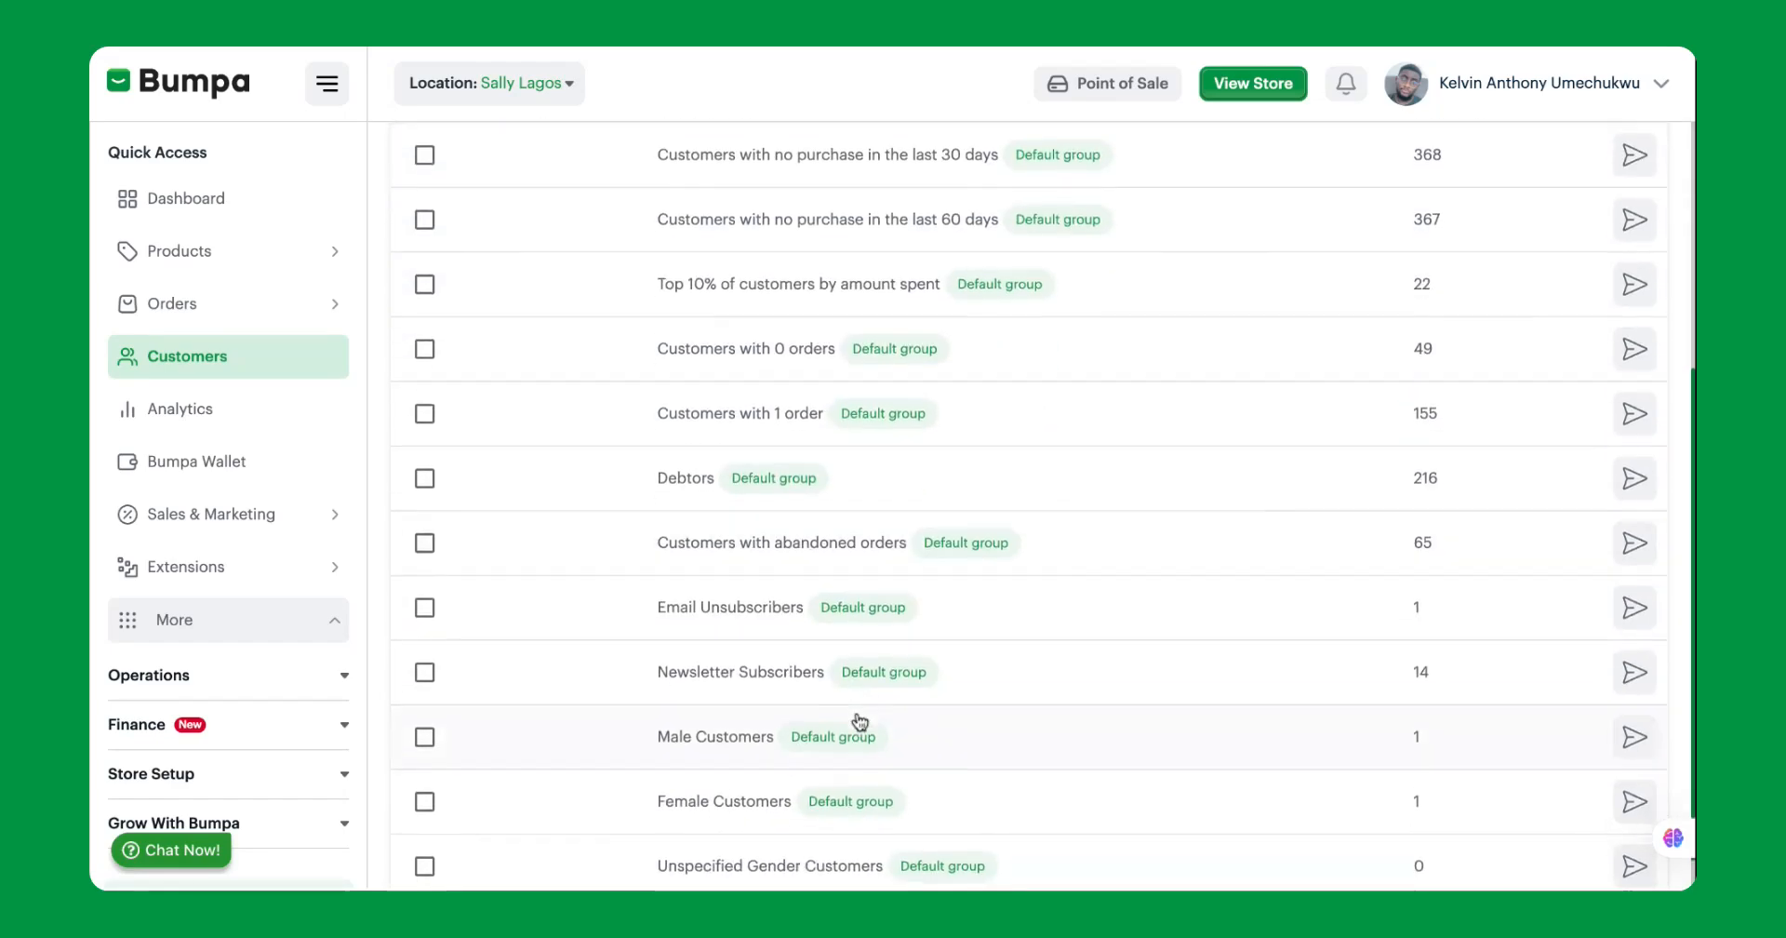
pyautogui.scroll(1, 860, 722)
pyautogui.scroll(-2, 859, 722)
pyautogui.scroll(3, 854, 707)
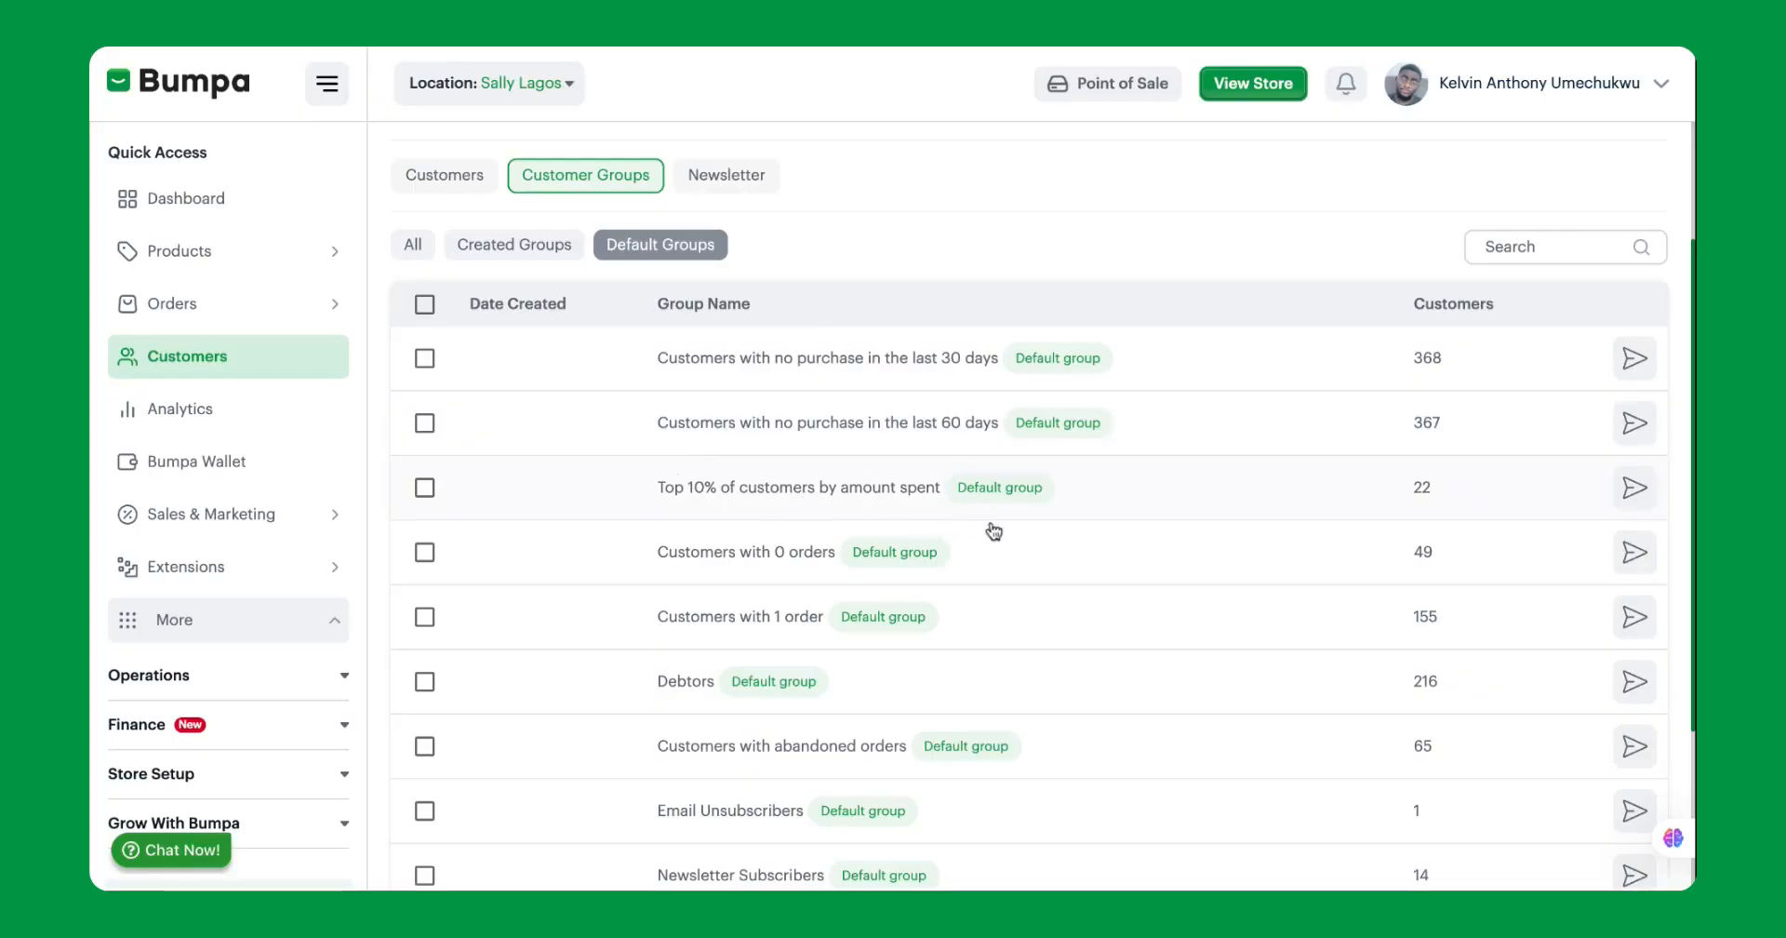
pyautogui.scroll(-1, 1049, 574)
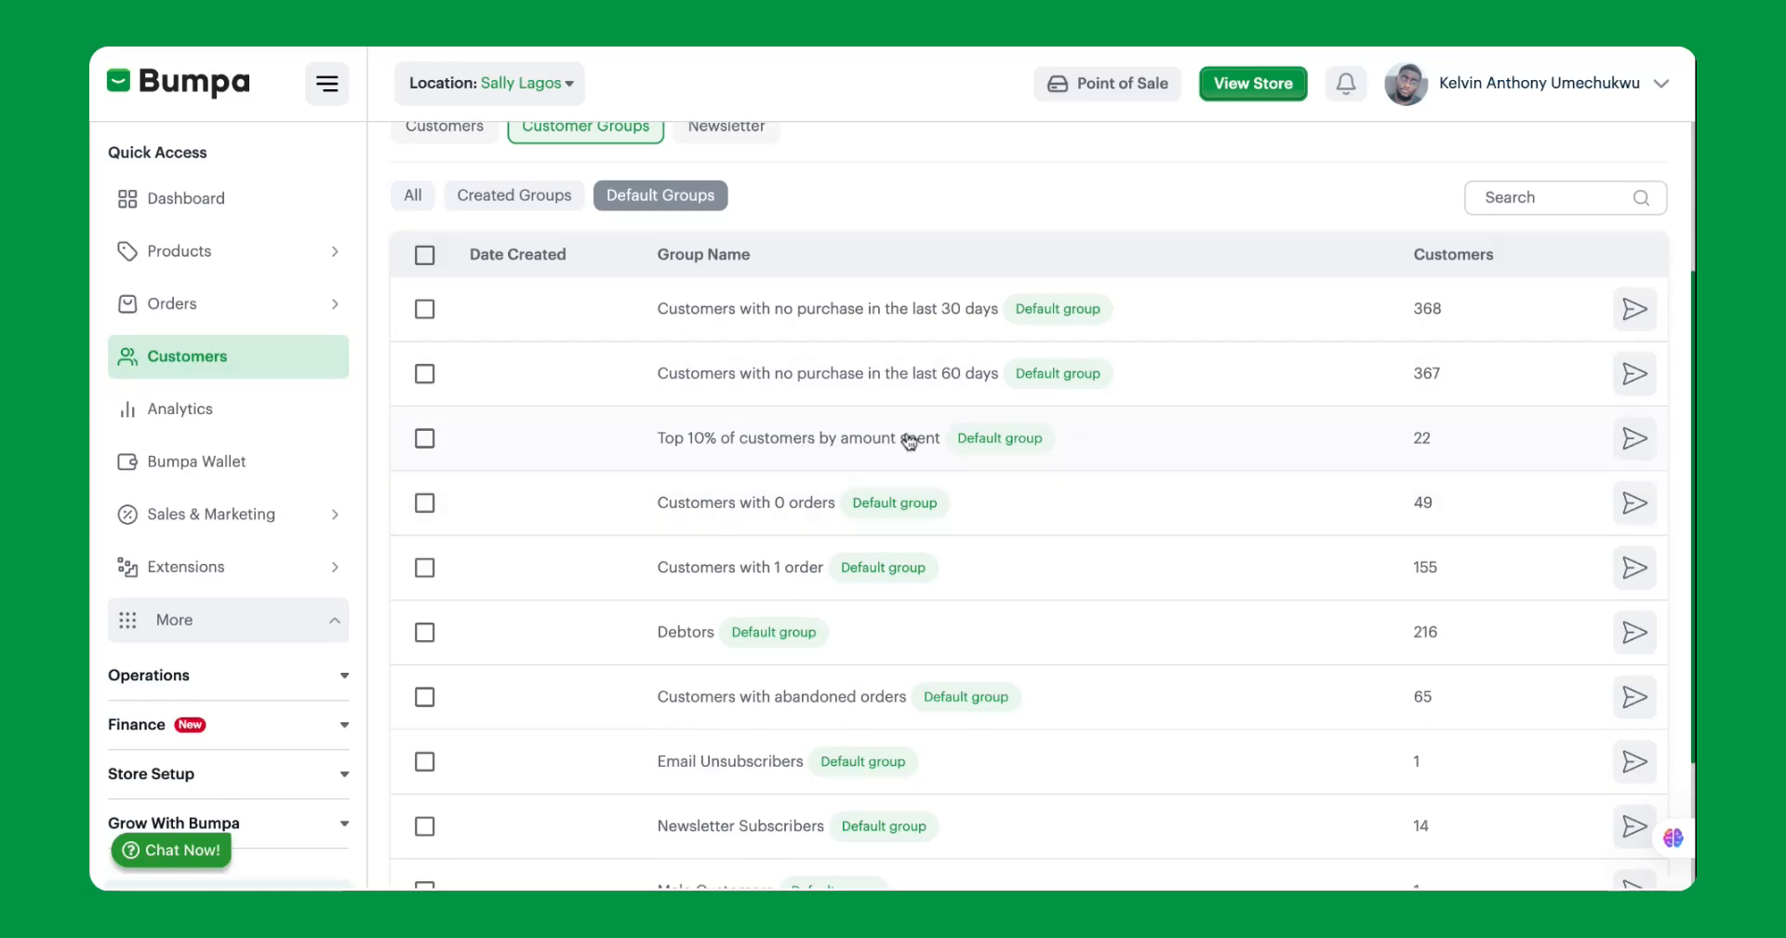
pyautogui.scroll(-3, 1092, 521)
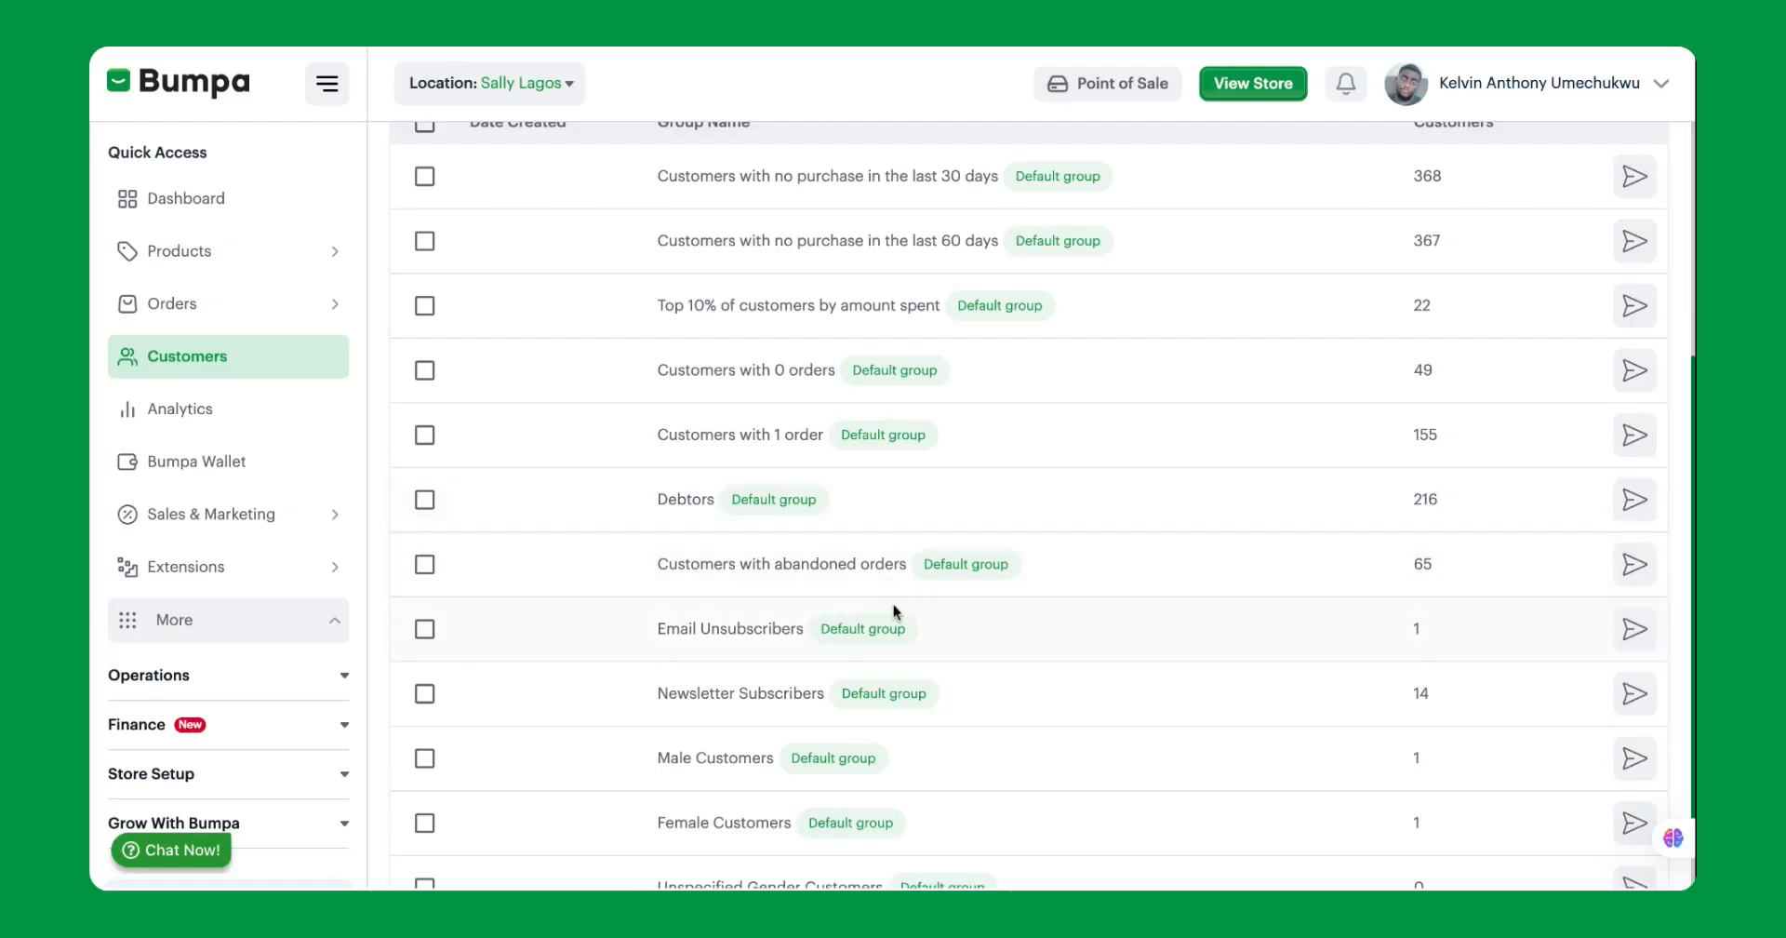
pyautogui.scroll(-1, 893, 626)
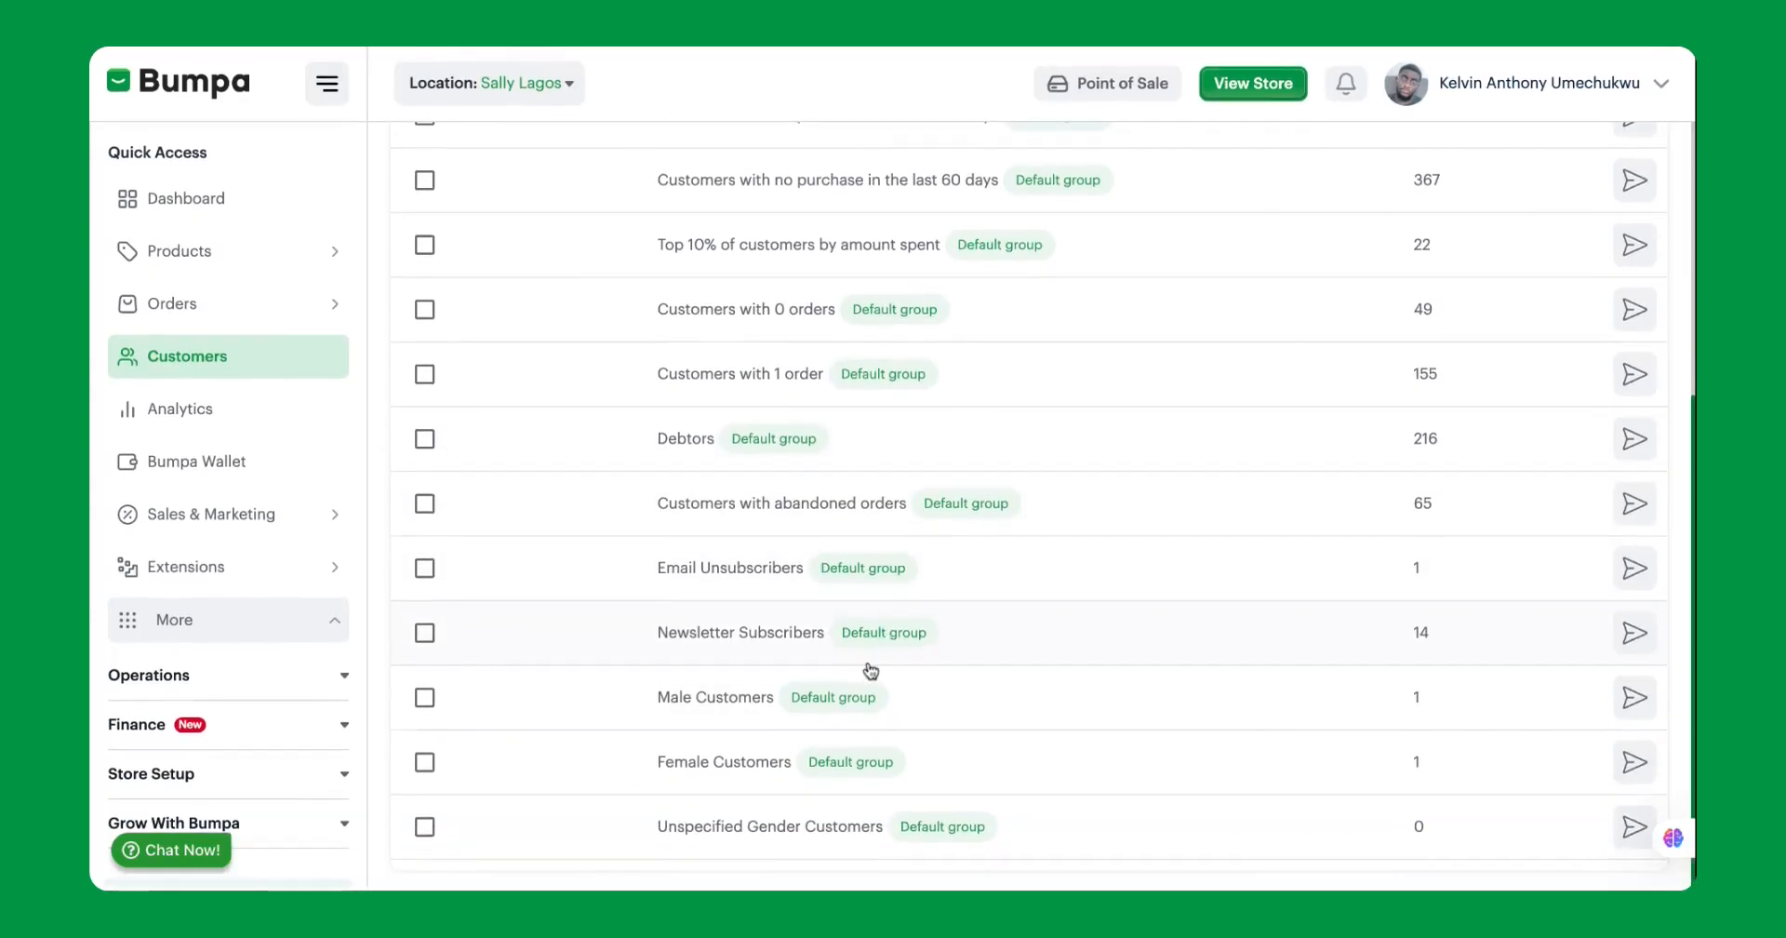
pyautogui.scroll(4, 902, 750)
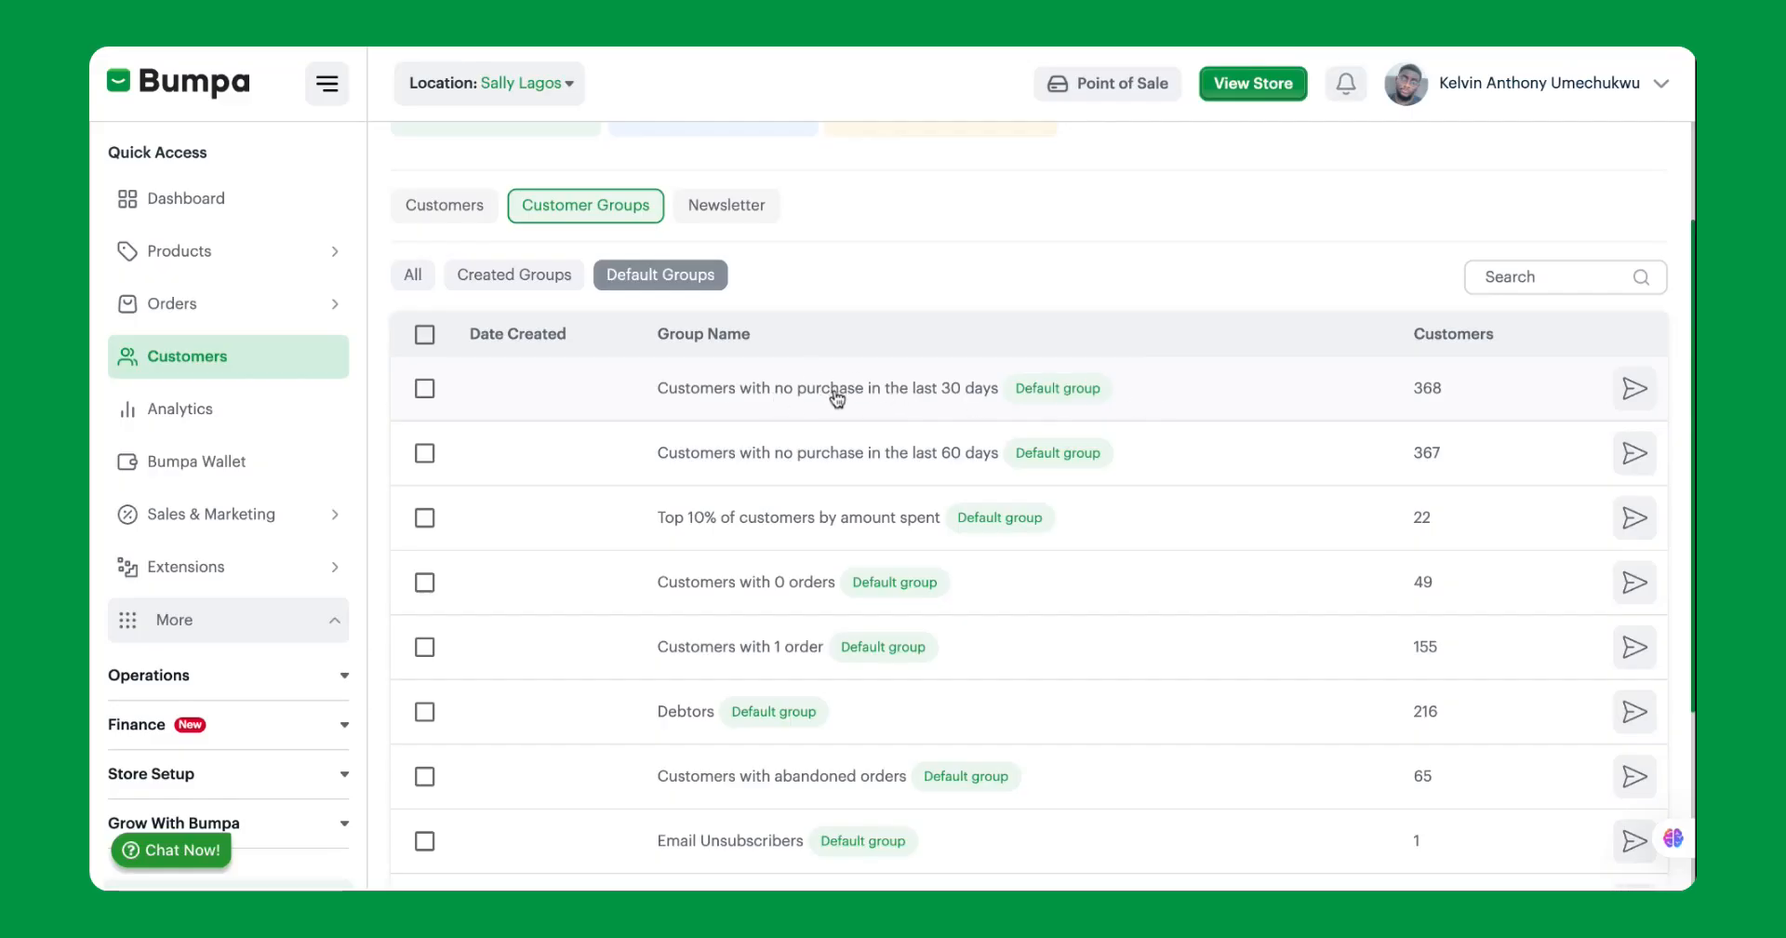
# Open a campaign for customers with no purchase in the last 30 days and compare its email and SMS campaign types.
pyautogui.click(1632, 398)
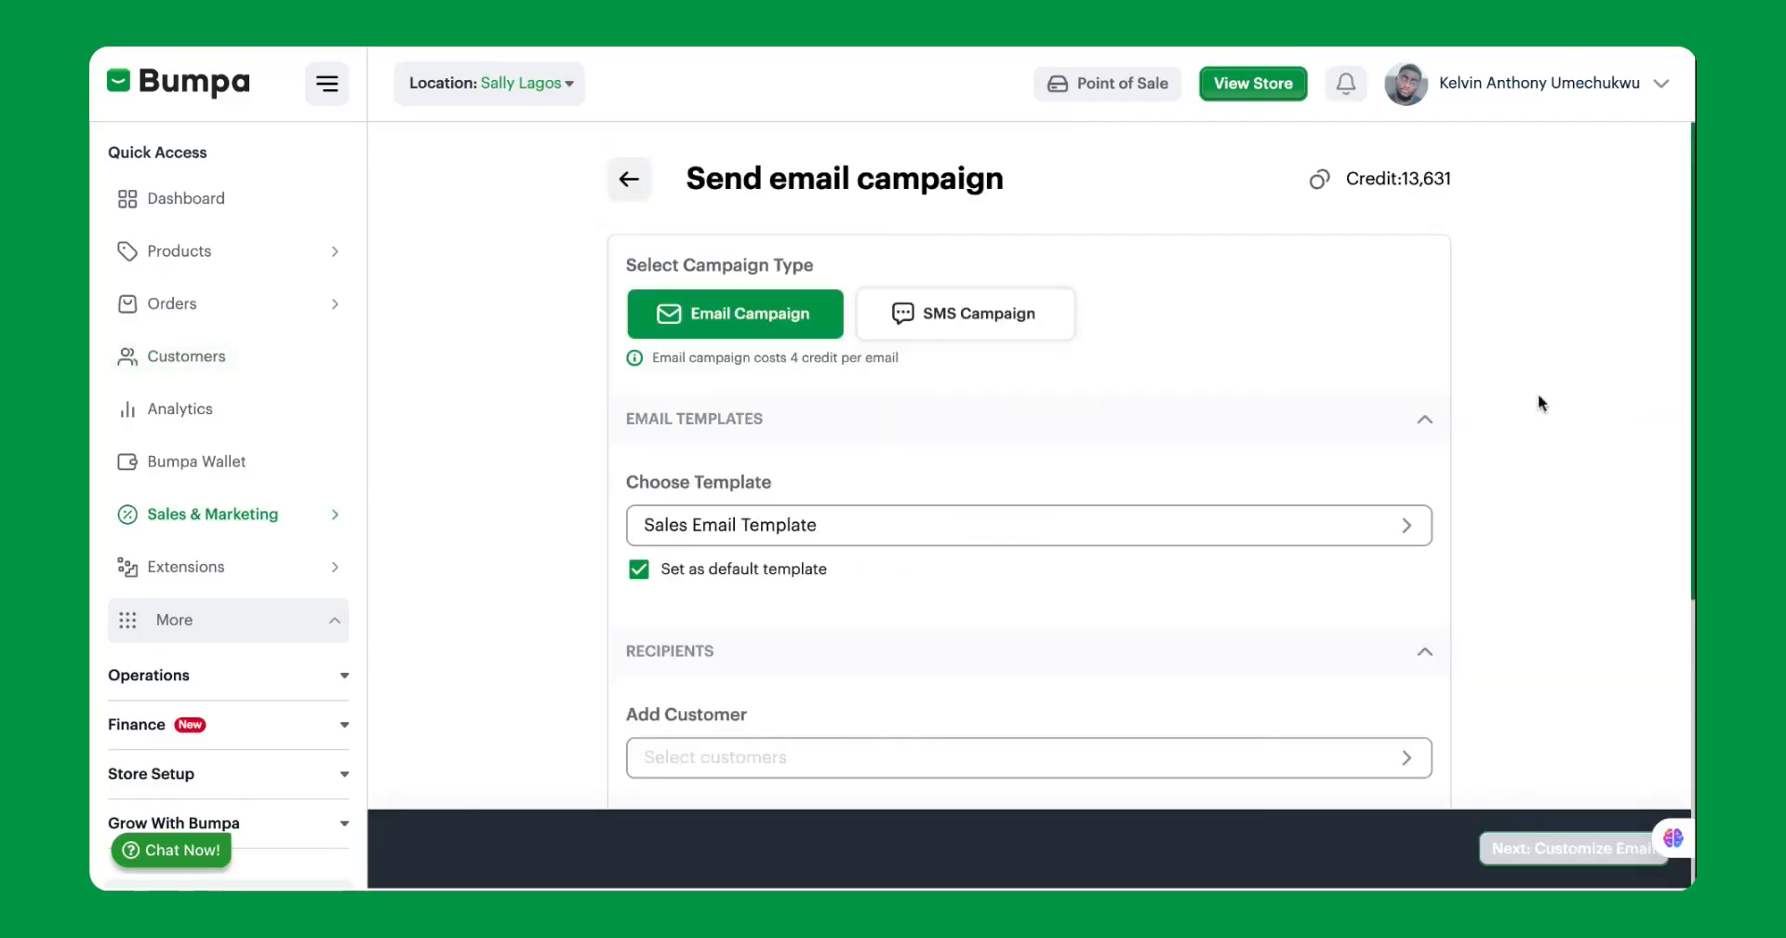
pyautogui.scroll(-2, 961, 584)
pyautogui.scroll(2, 959, 577)
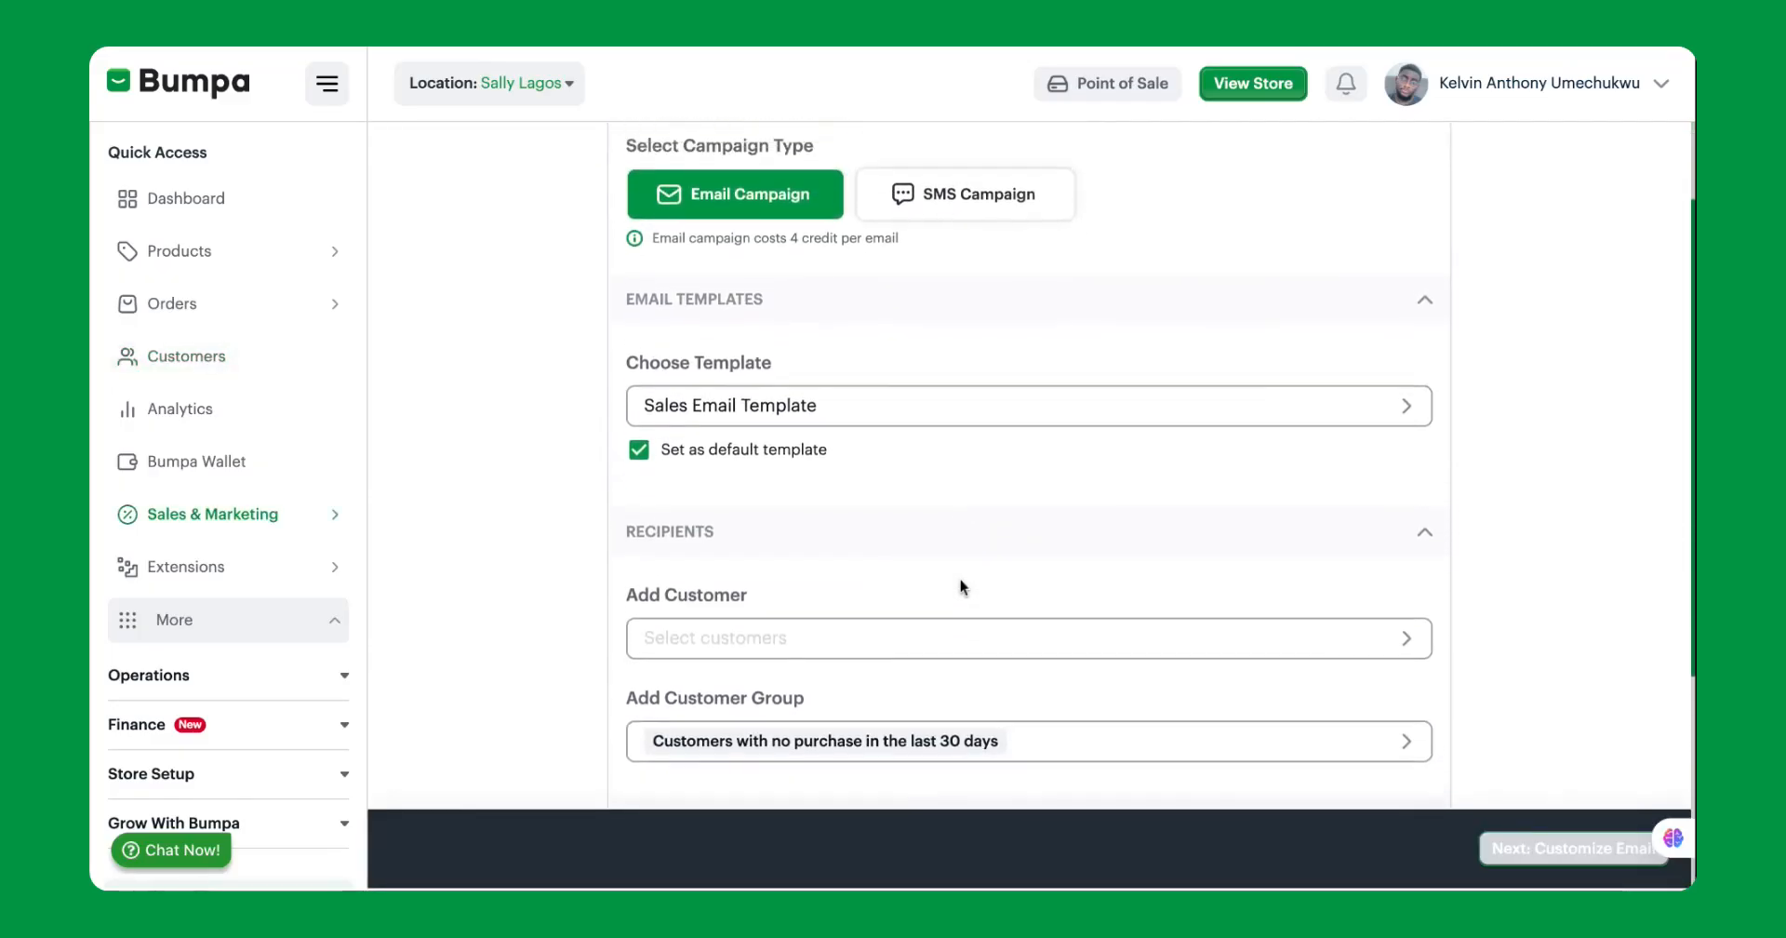
pyautogui.scroll(1, 782, 484)
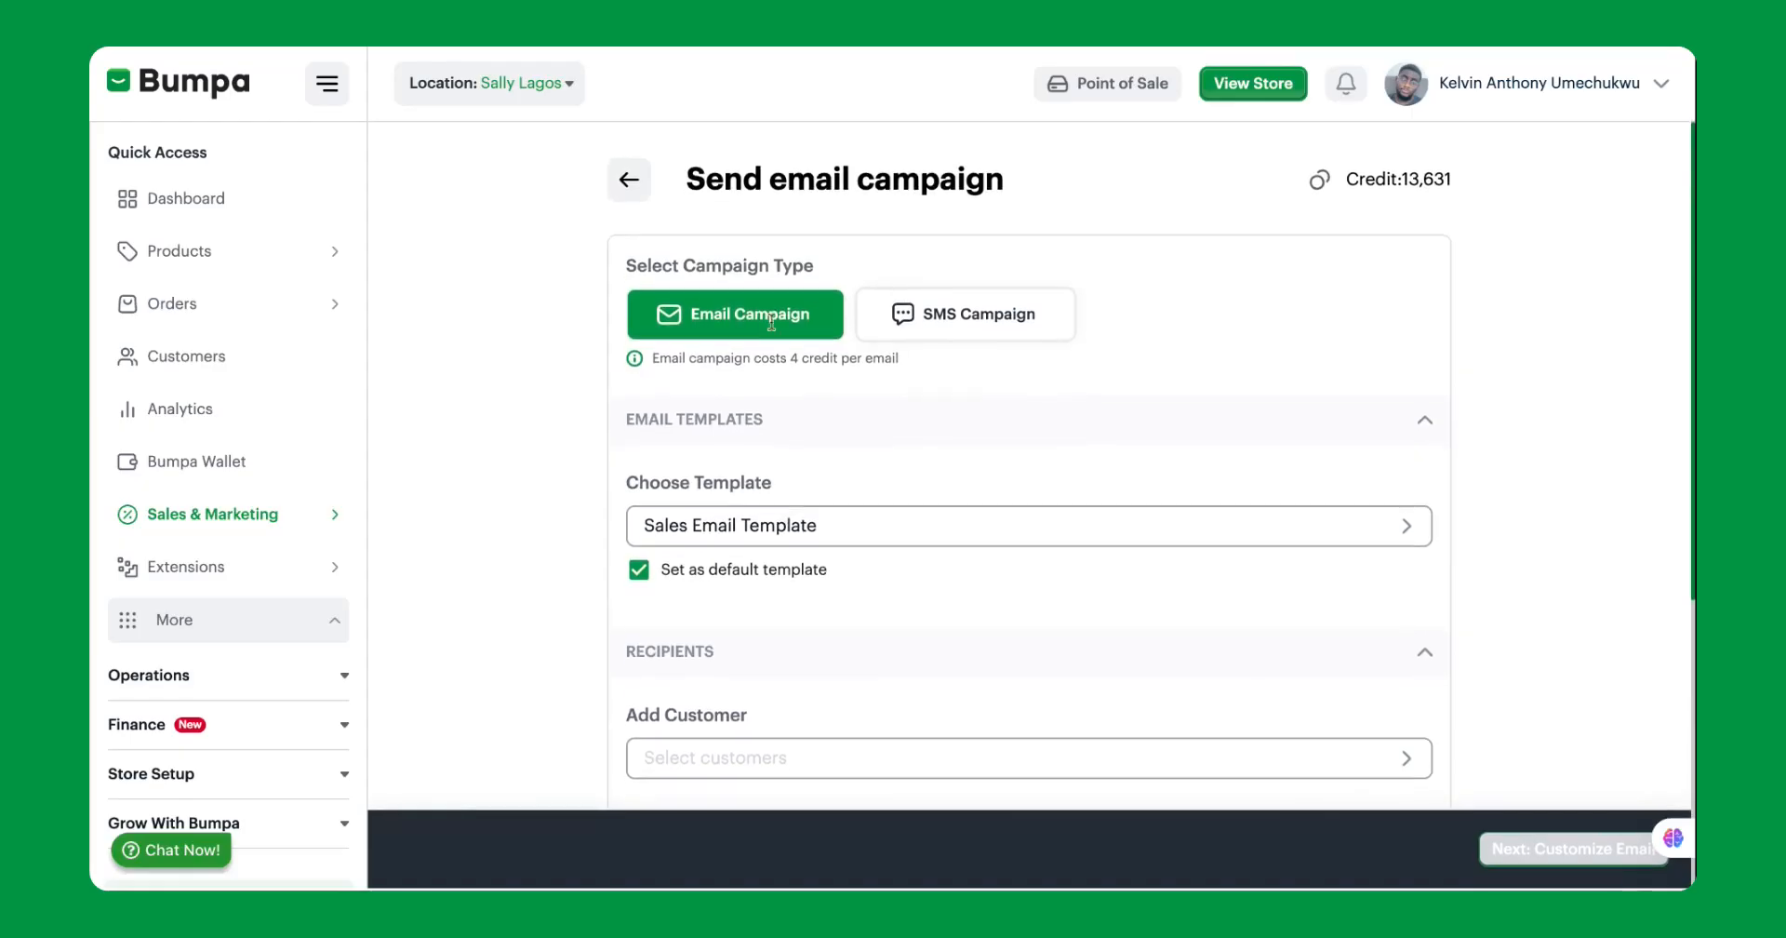
pyautogui.click(923, 325)
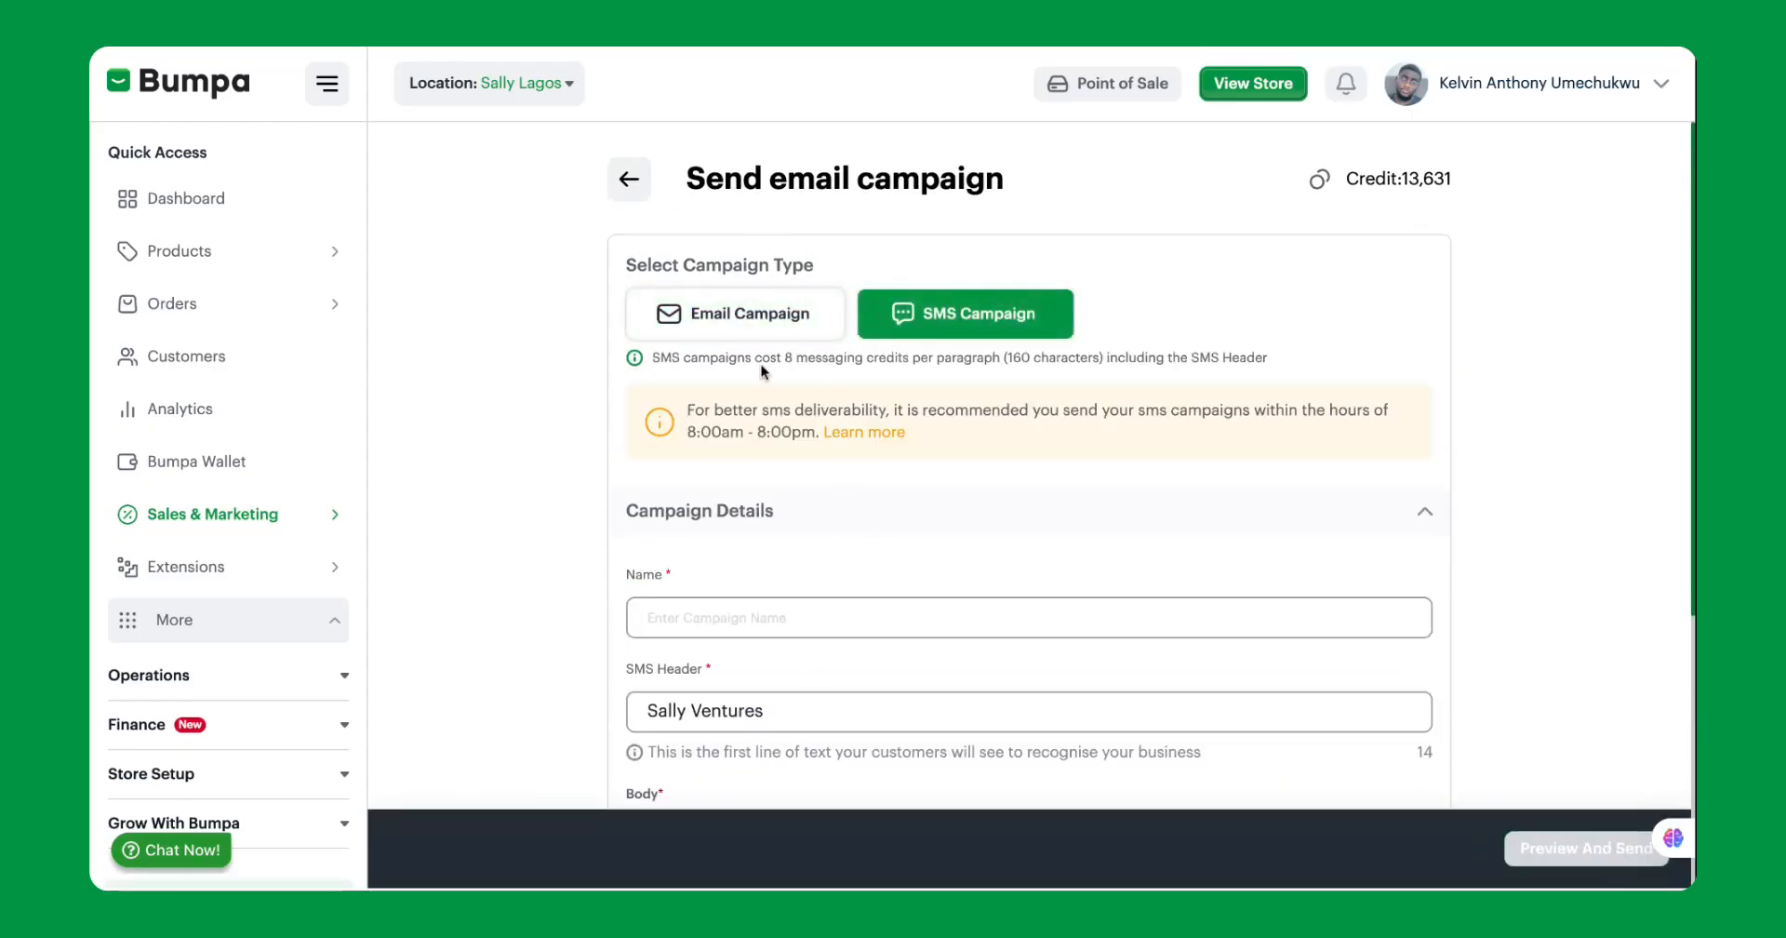
pyautogui.click(770, 328)
# Review the email campaign form's fields and go back to the default customer groups.
pyautogui.scroll(-3, 782, 582)
pyautogui.scroll(-1, 784, 584)
pyautogui.scroll(1, 784, 584)
pyautogui.scroll(-2, 785, 584)
pyautogui.scroll(-2, 1080, 674)
pyautogui.scroll(1, 1082, 676)
pyautogui.scroll(2, 1079, 684)
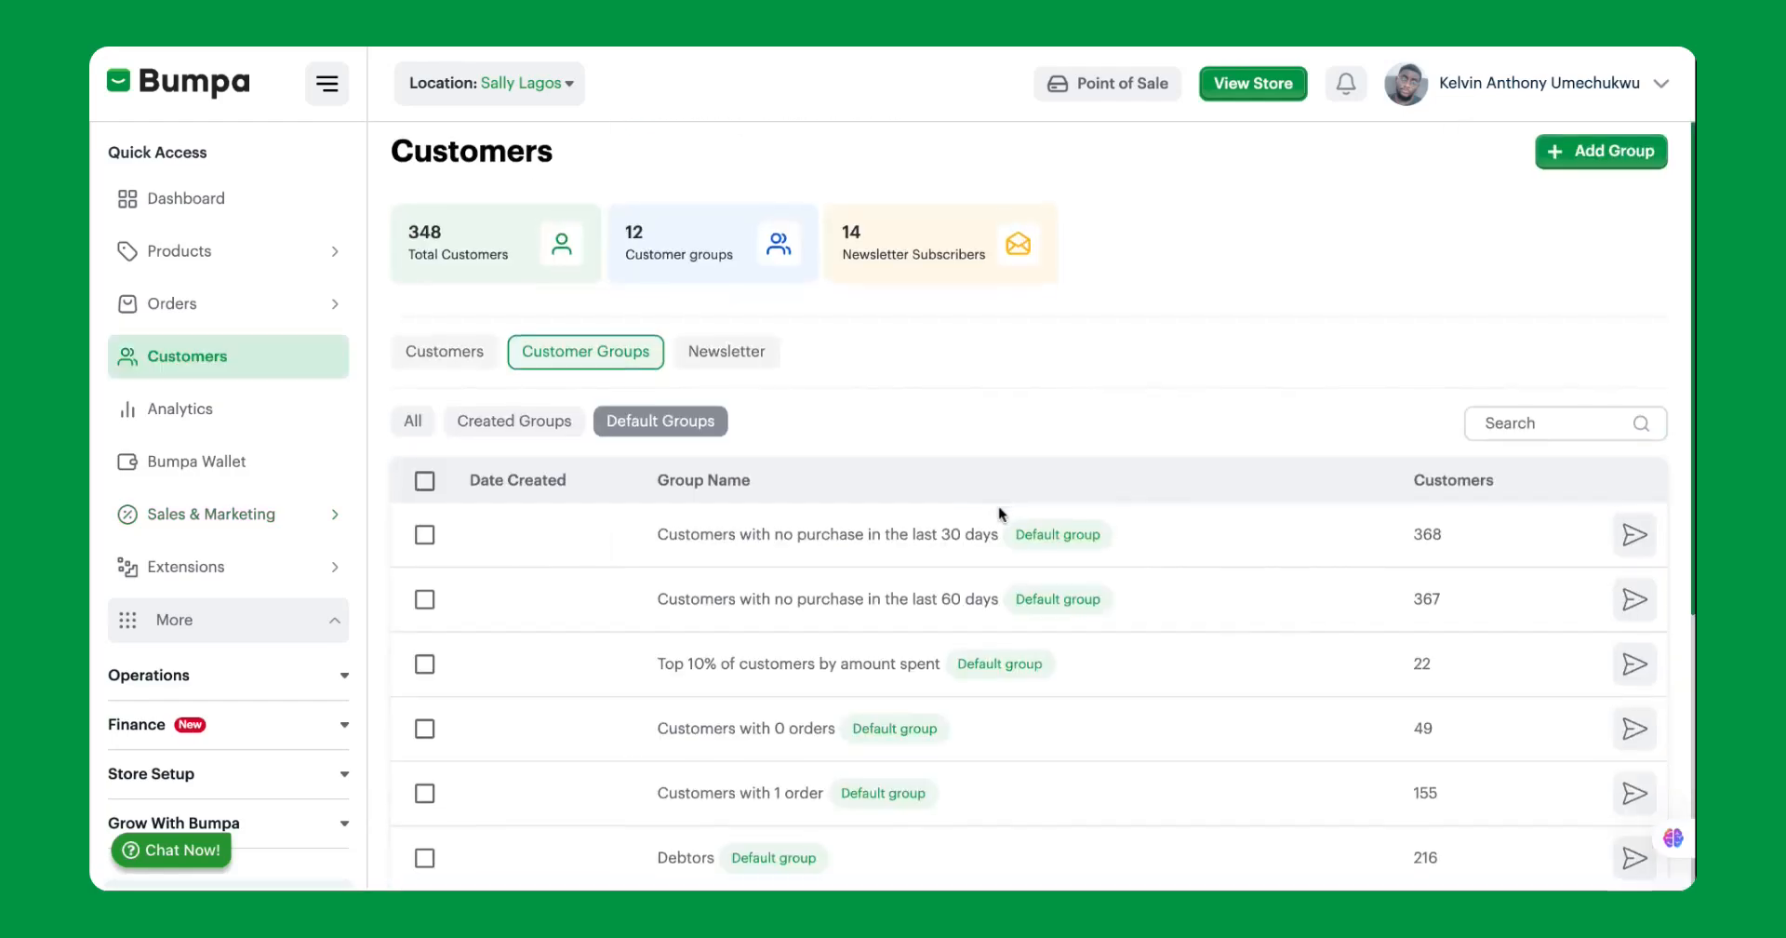
pyautogui.scroll(-1, 993, 511)
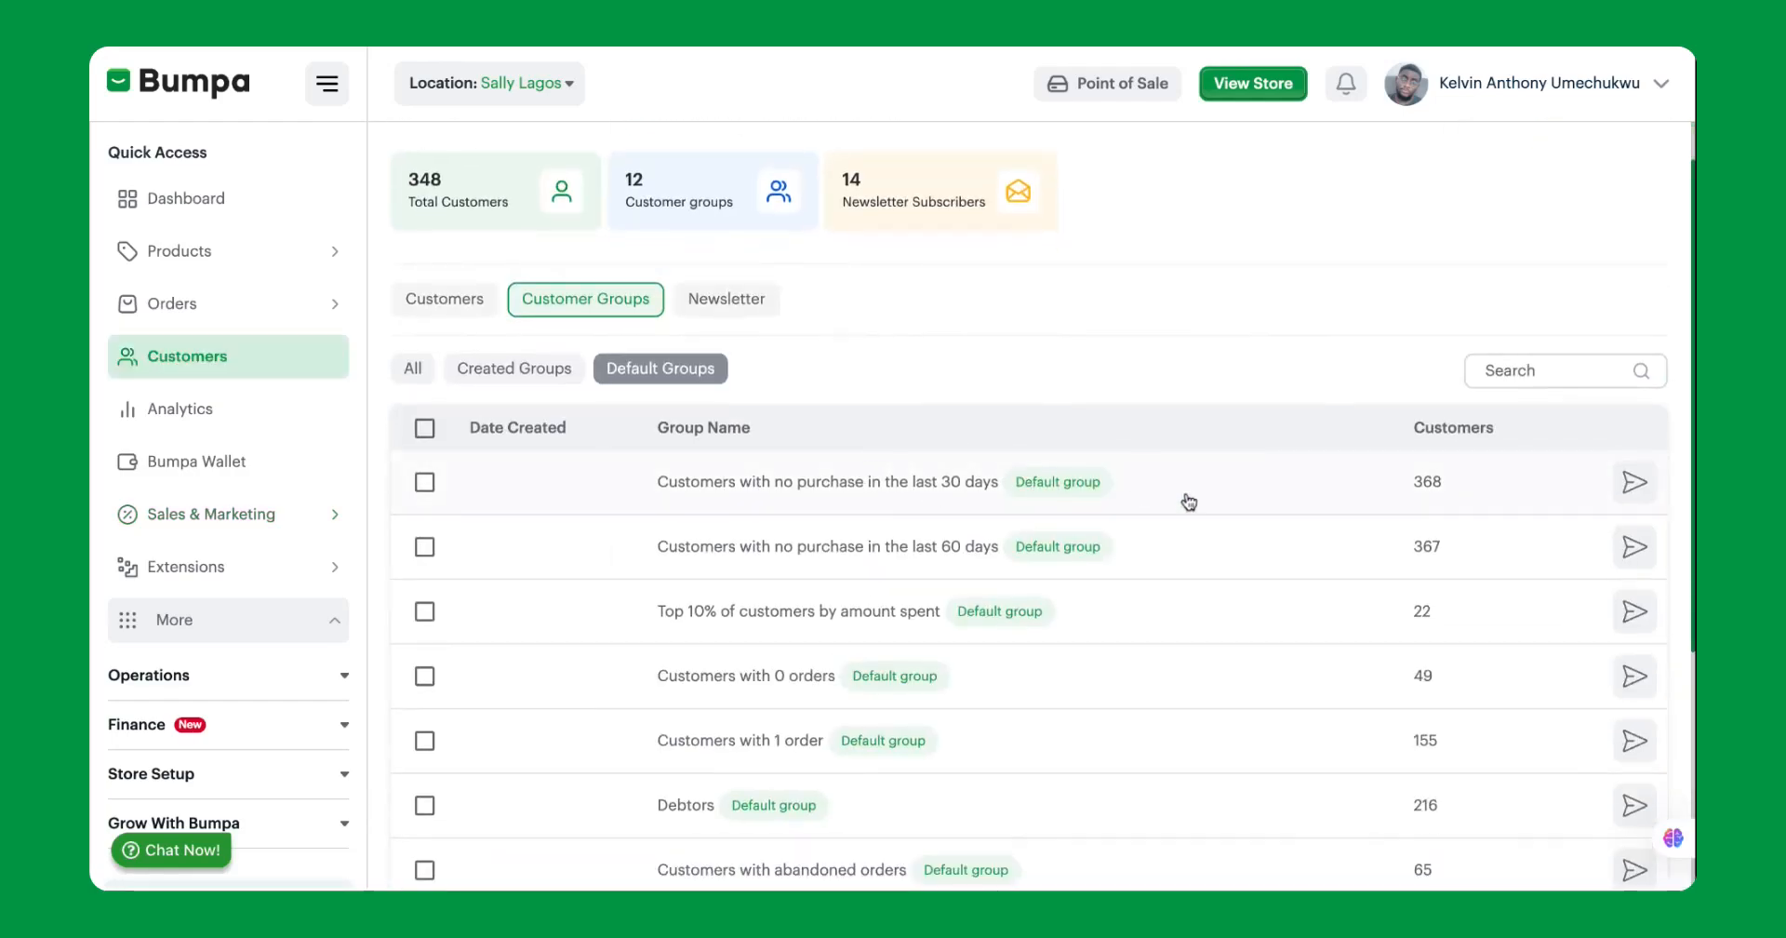
# Start an email campaign for customers with no purchase in the last 30 days, using the Default Email Template.
pyautogui.click(1634, 482)
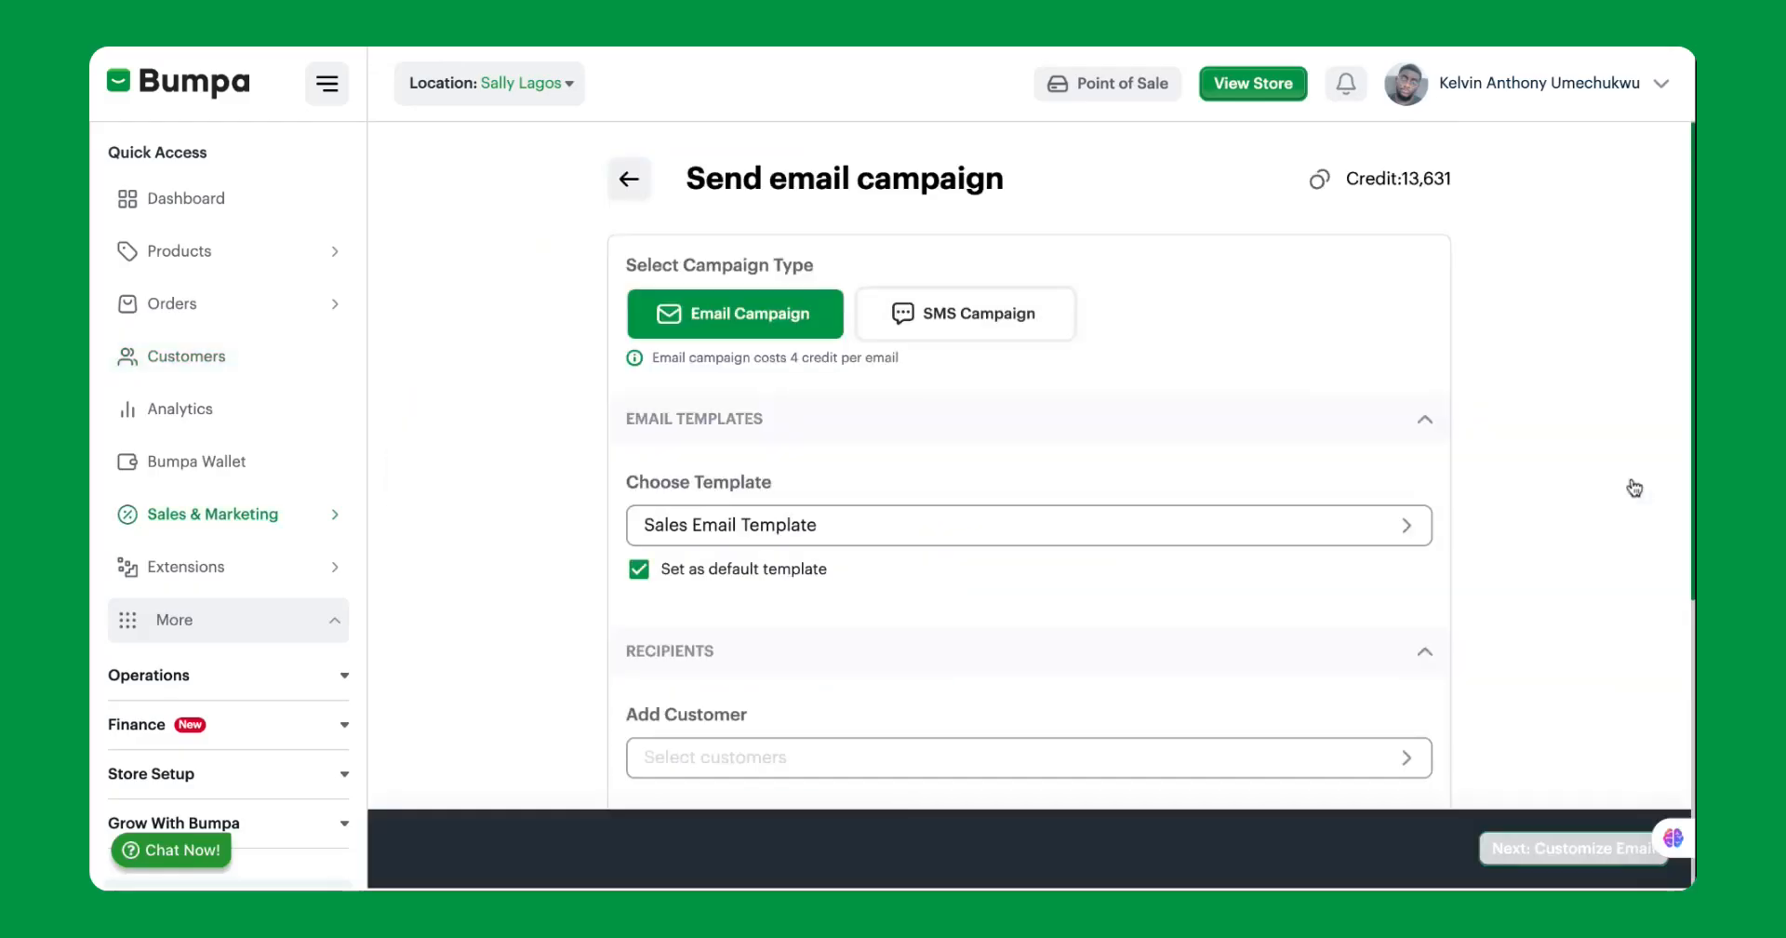
pyautogui.scroll(-1, 1089, 443)
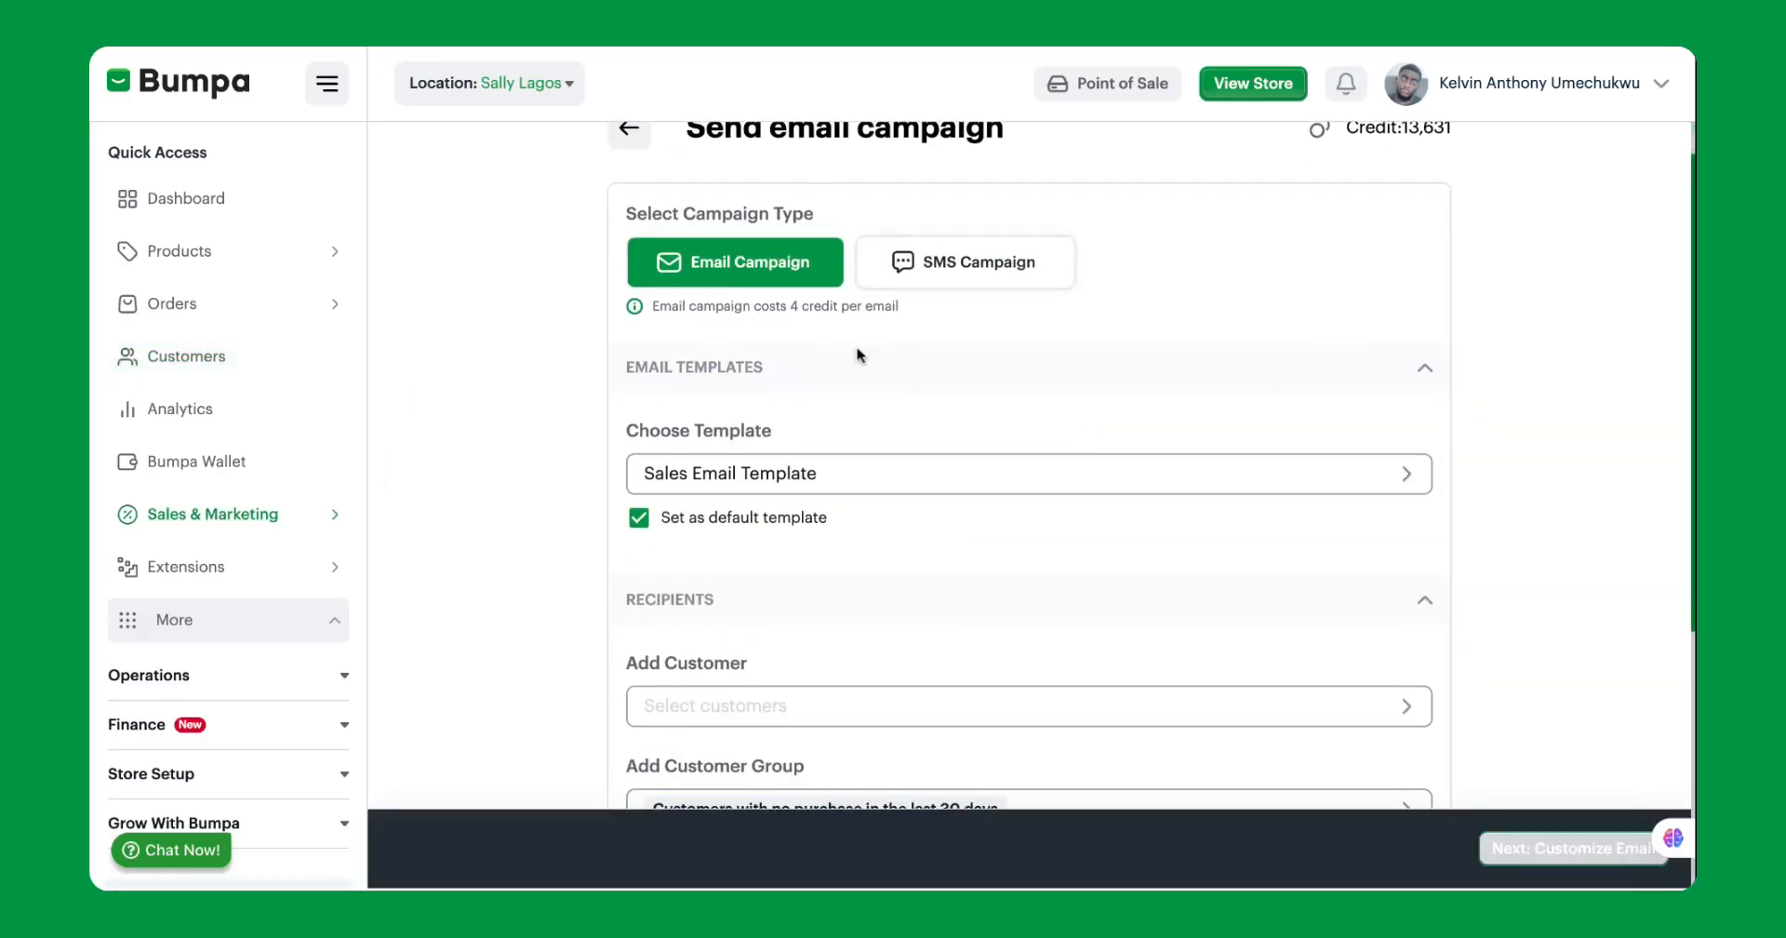
pyautogui.scroll(-2, 849, 399)
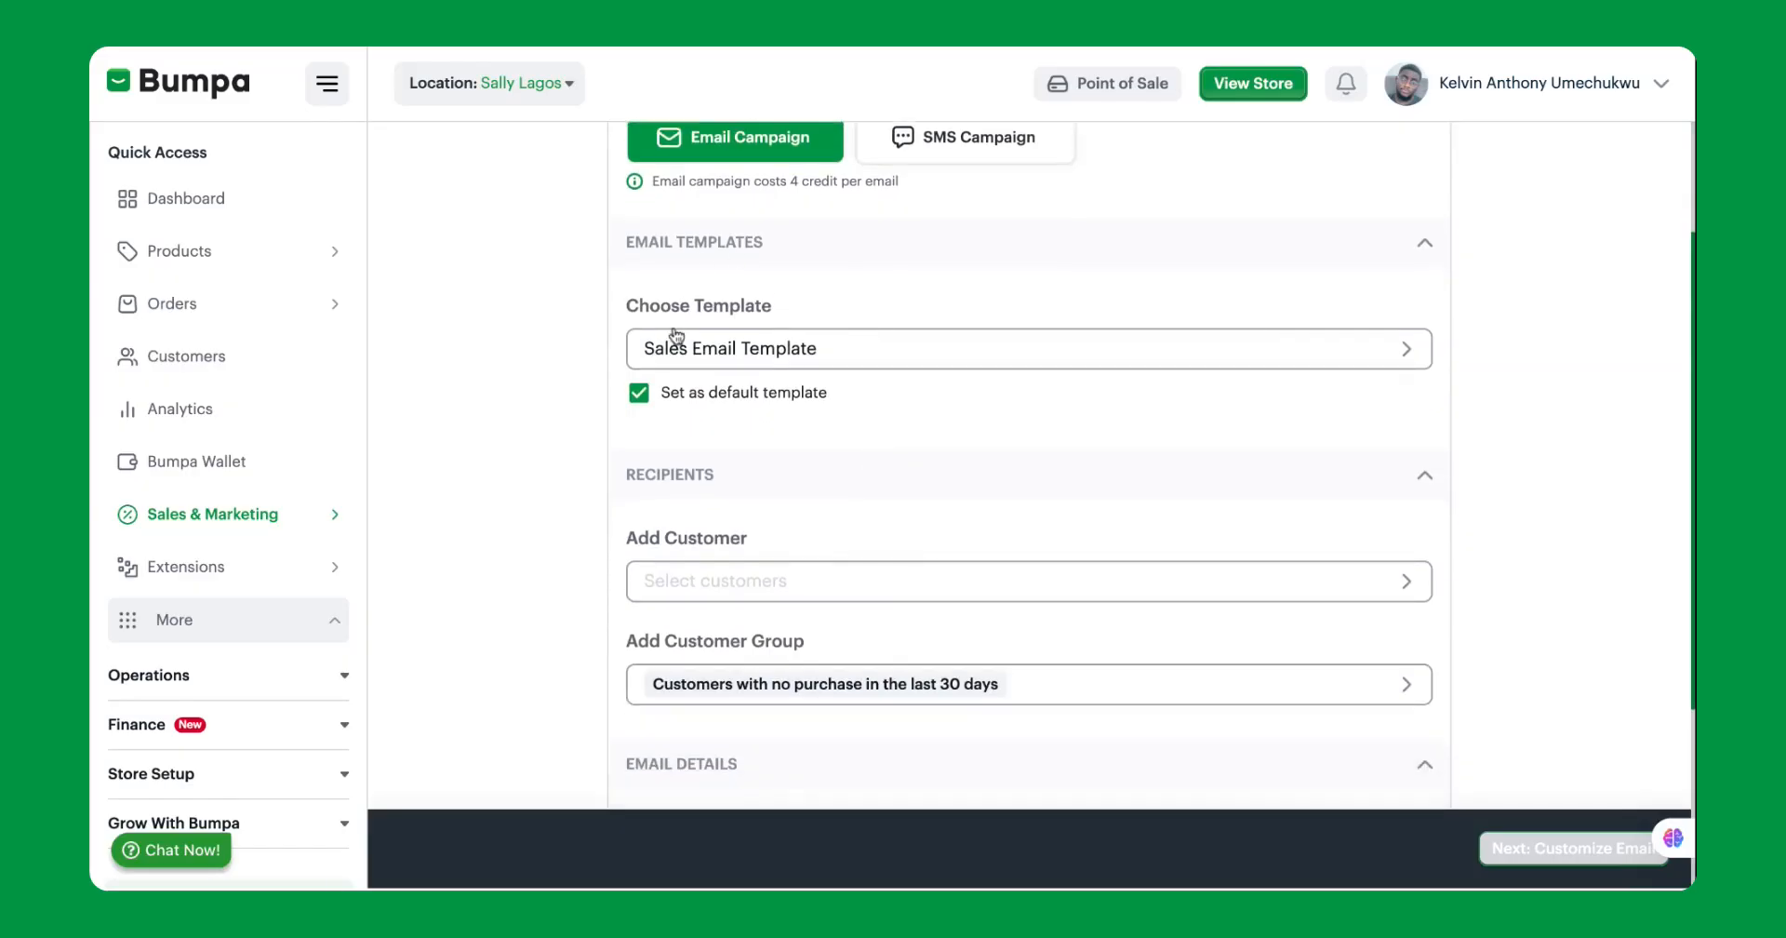
pyautogui.click(754, 348)
pyautogui.click(690, 400)
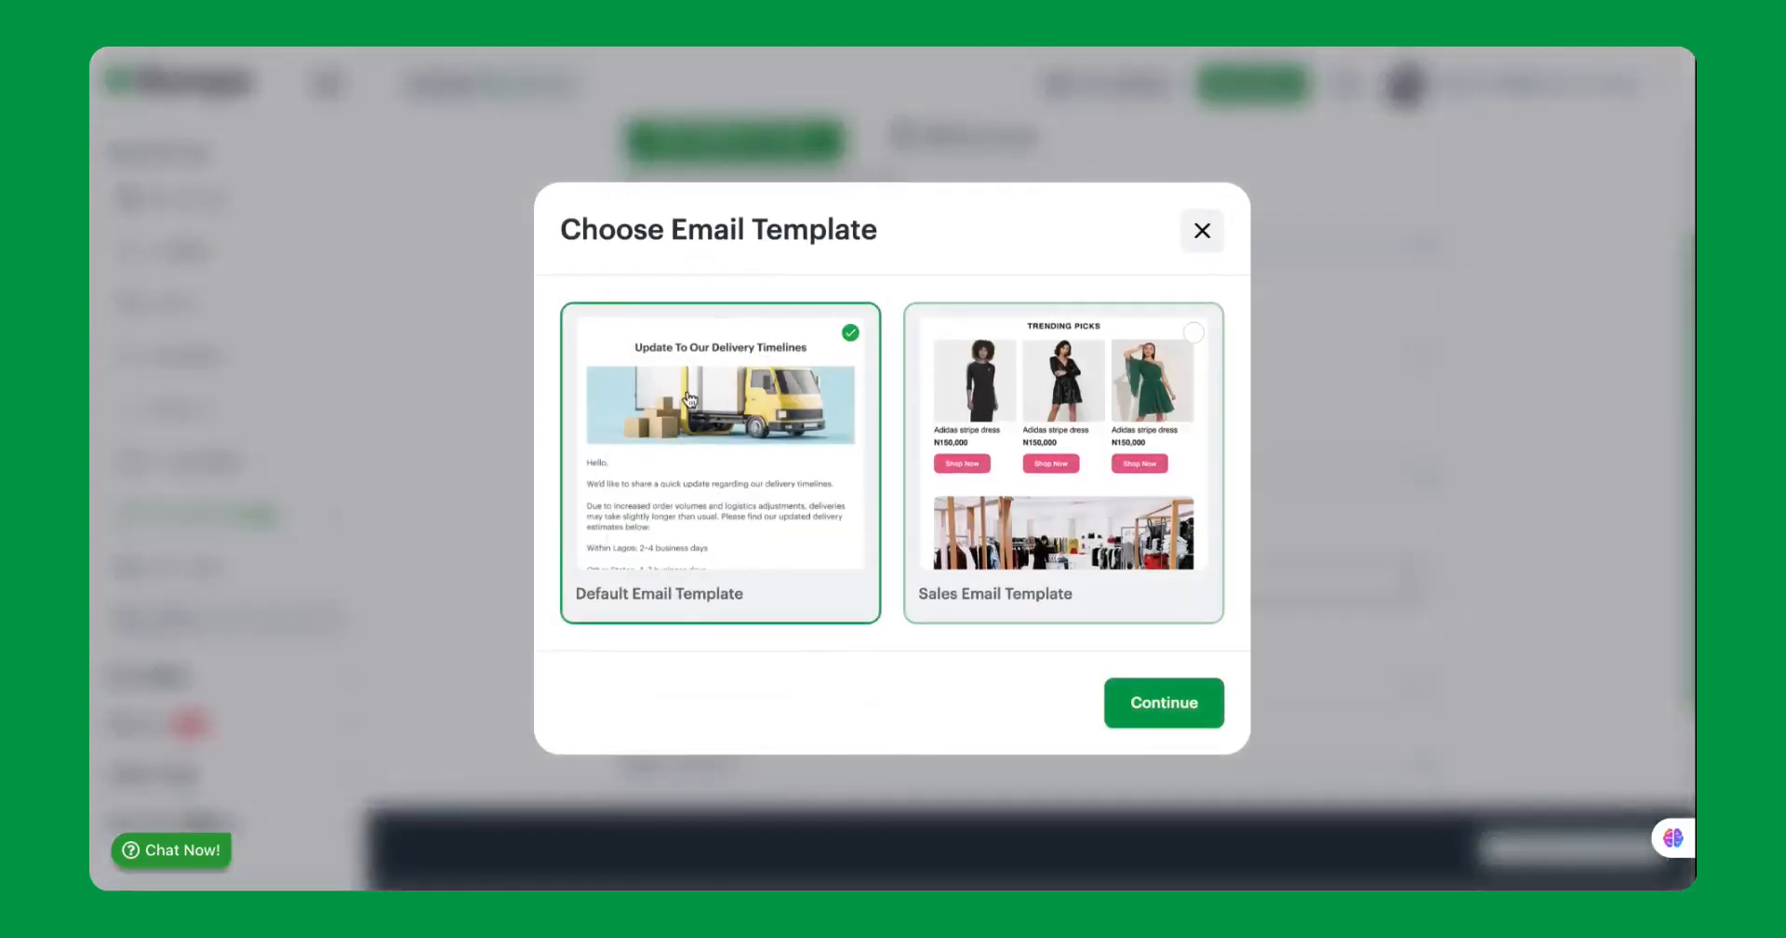
pyautogui.click(1125, 698)
pyautogui.scroll(-4, 1136, 709)
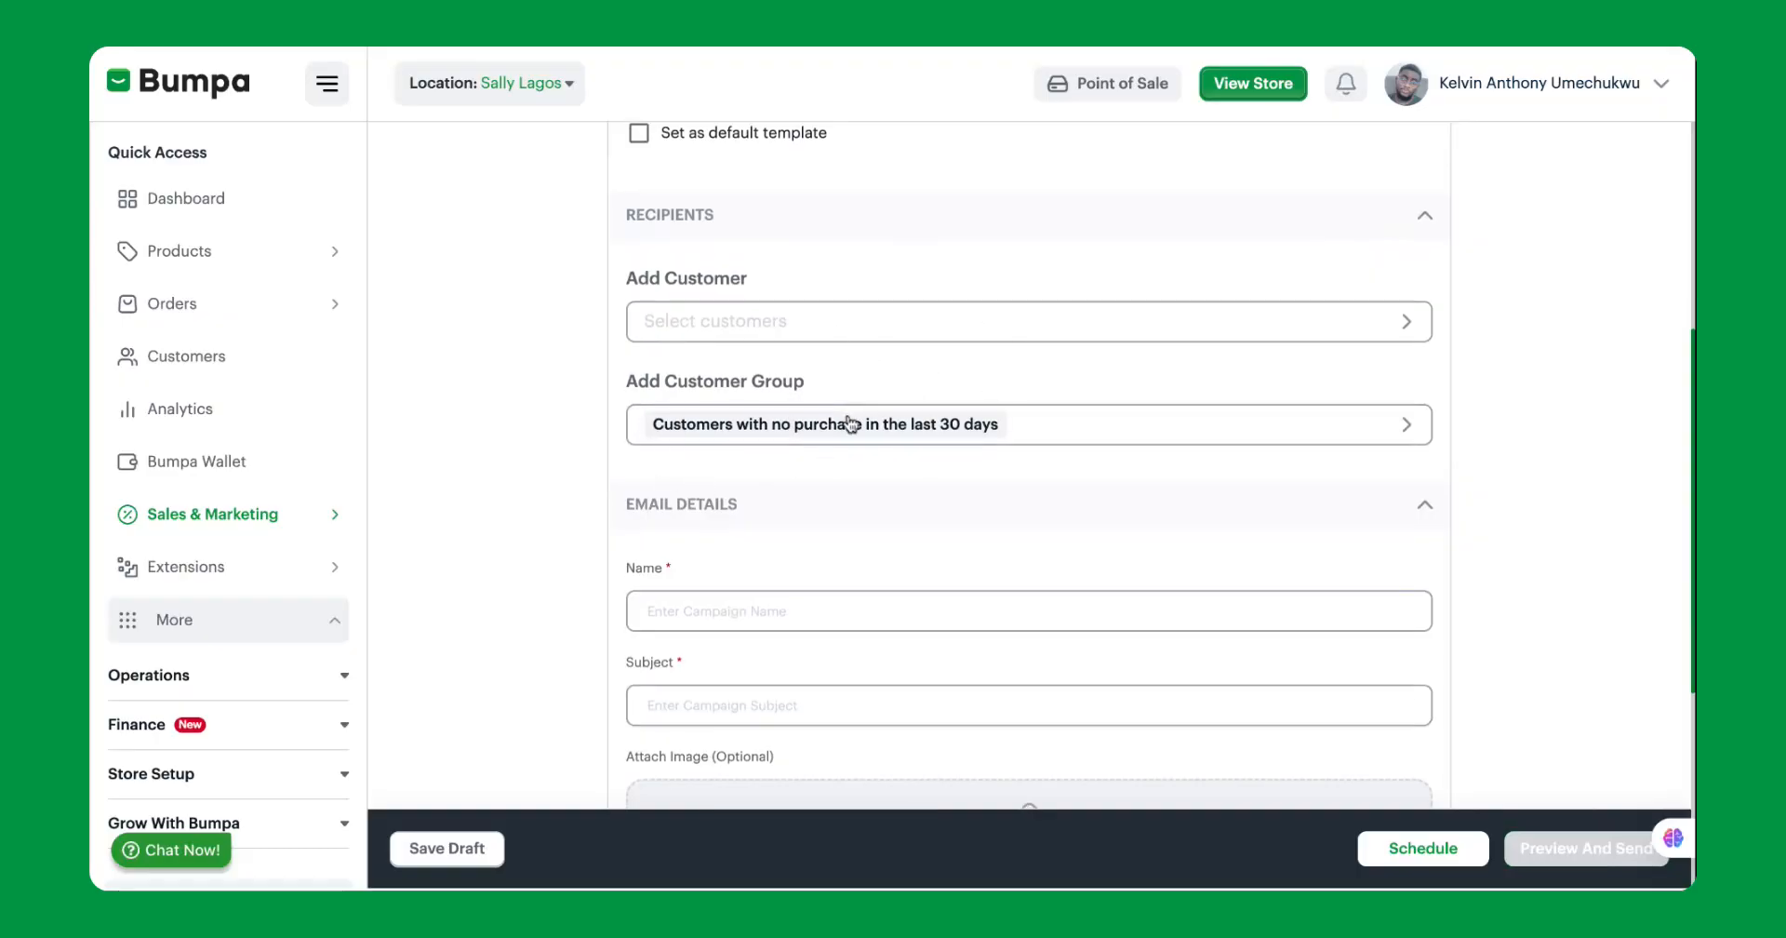
# Enter a first name as the campaign name and set the email subject to "Test".
pyautogui.scroll(-5, 847, 423)
pyautogui.click(715, 270)
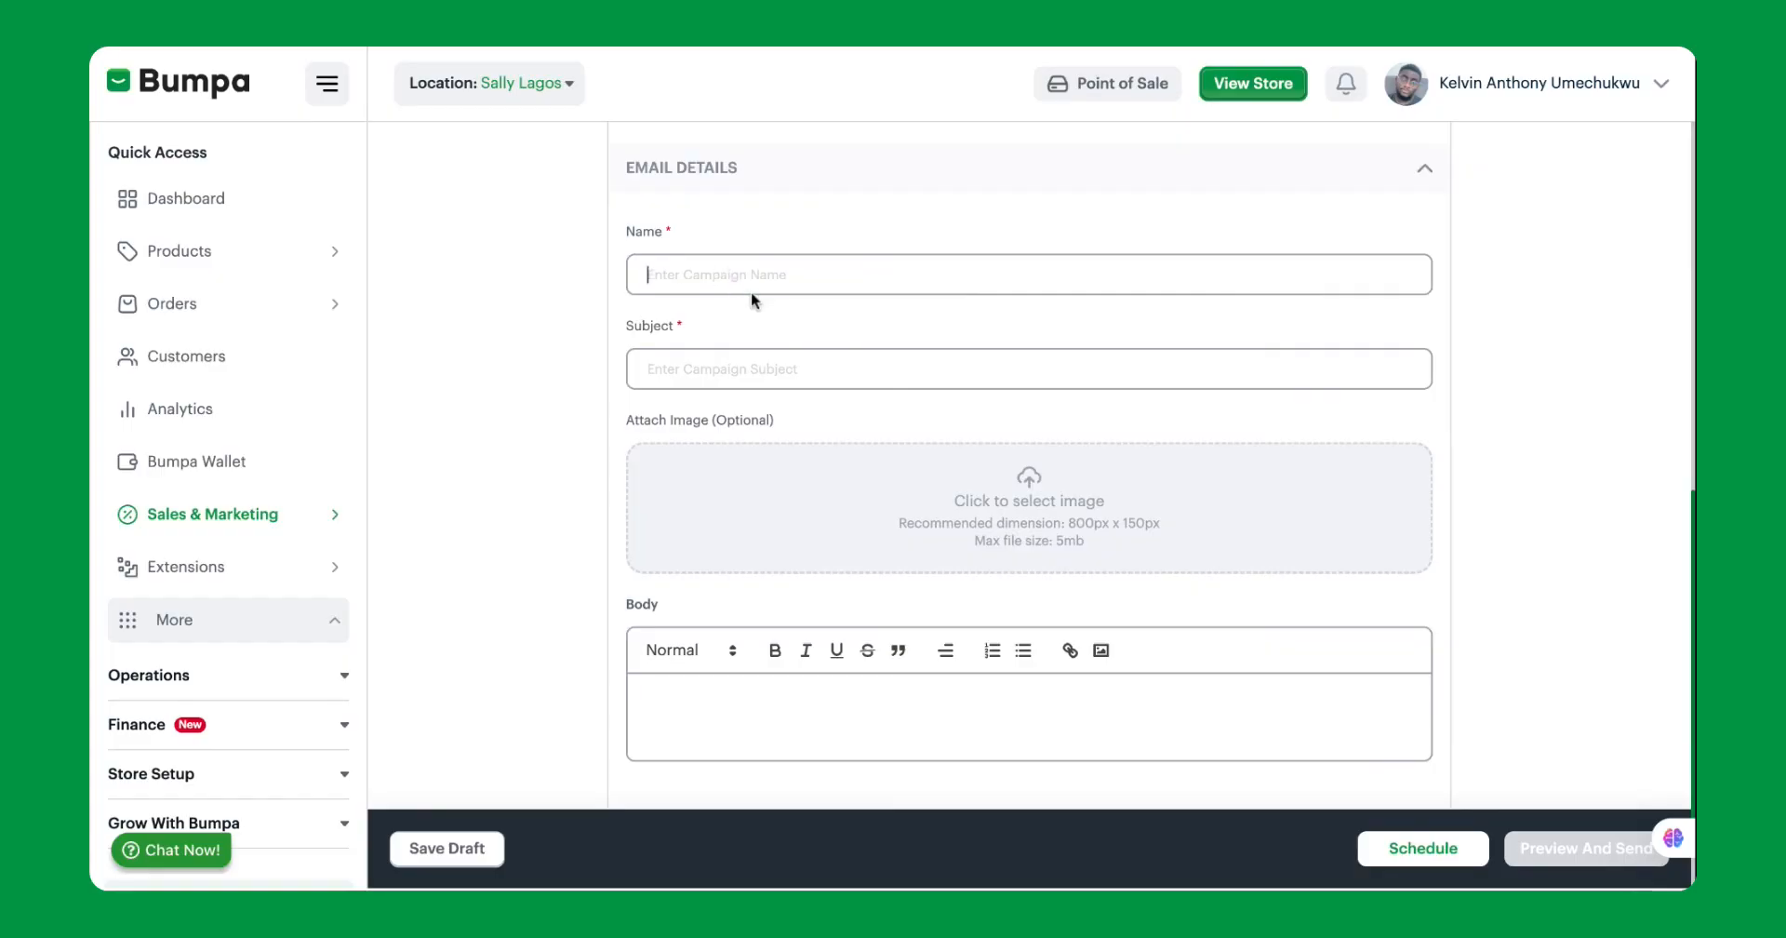
pyautogui.write('Petra')
pyautogui.click(752, 362)
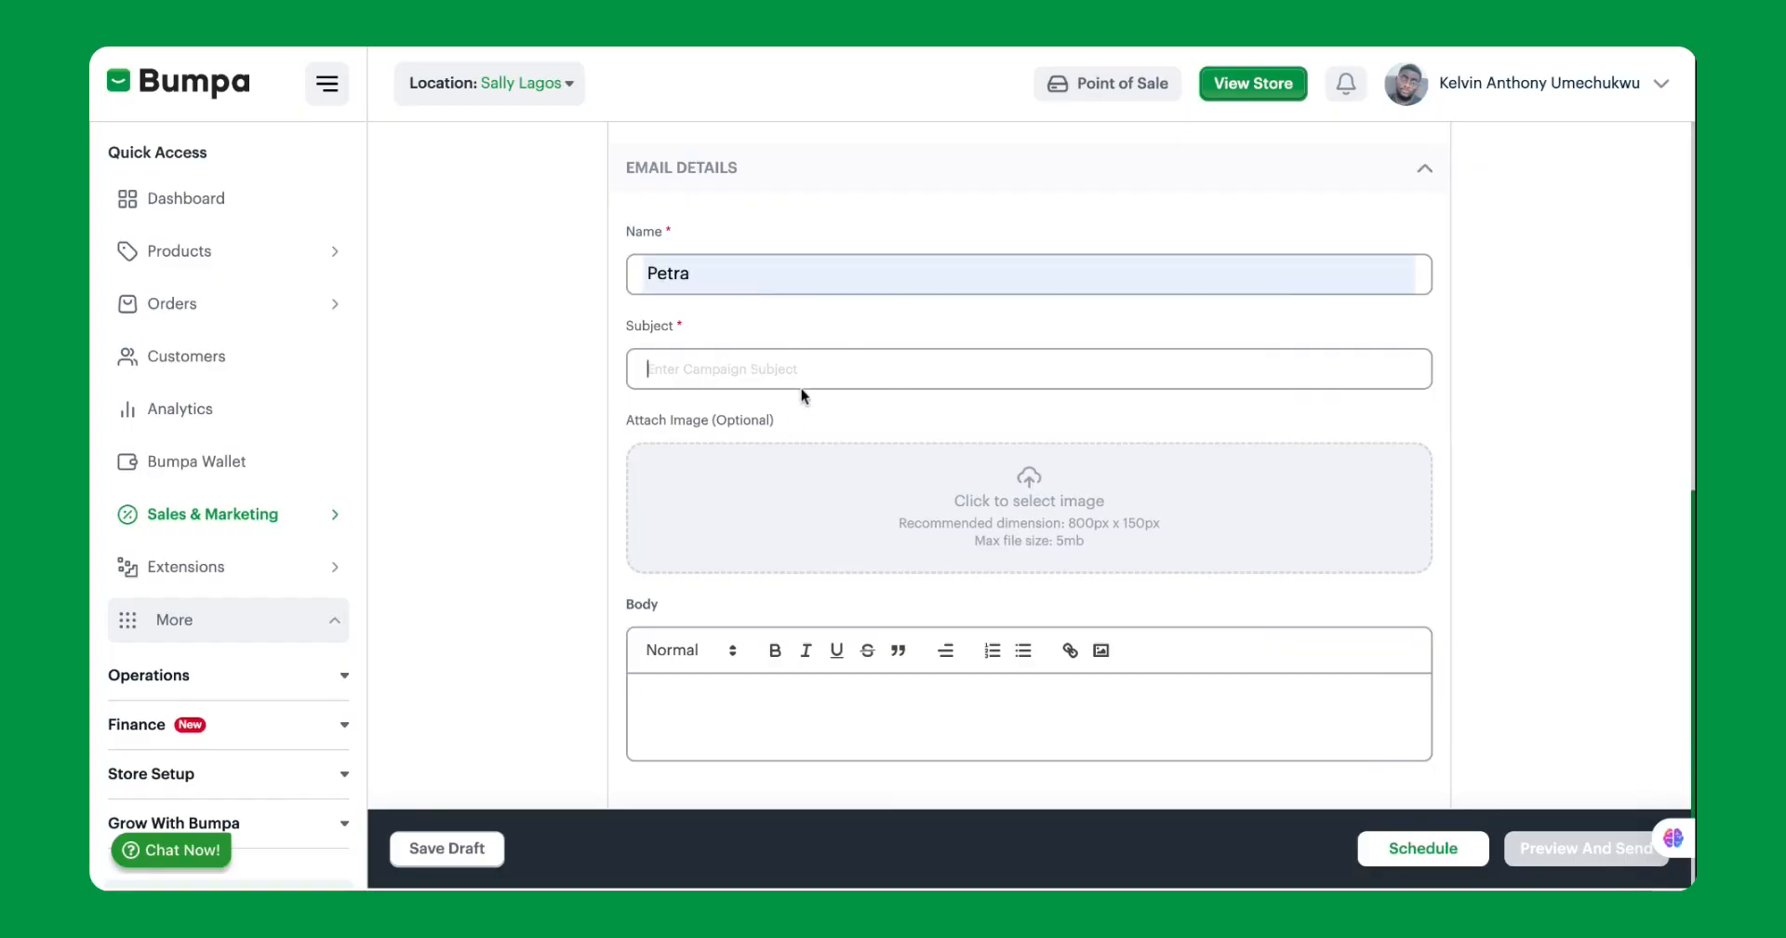
pyautogui.write('Test')
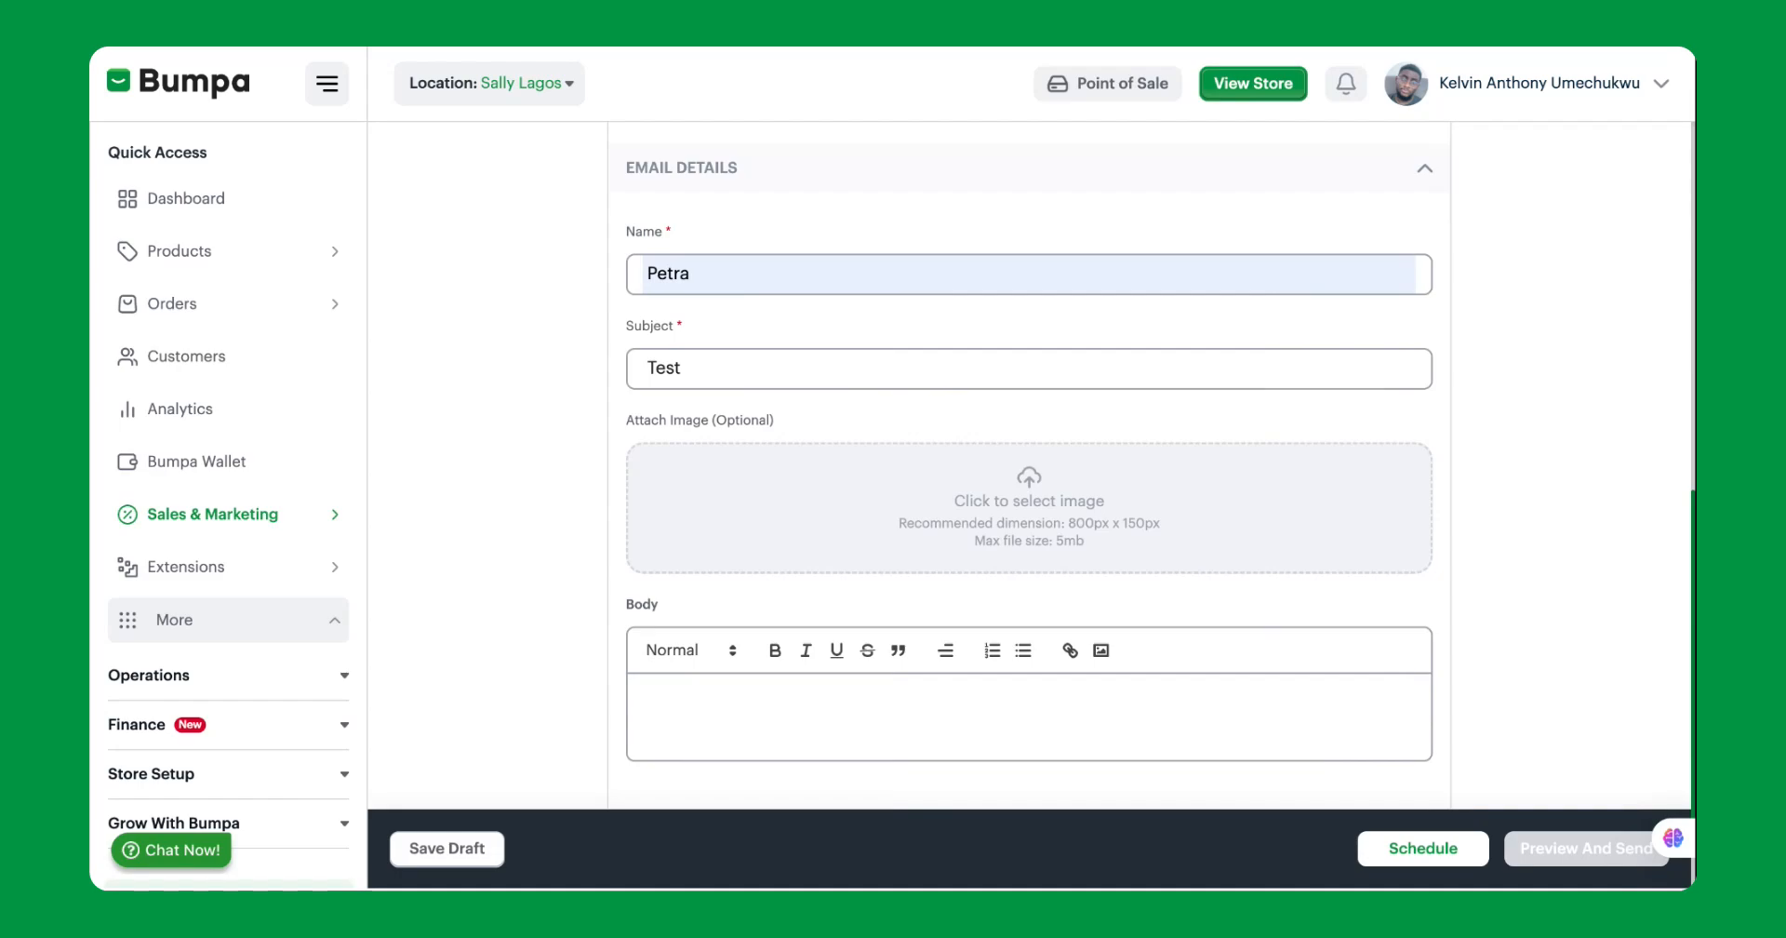
# Attach the skincare product picture to the email, uploading it without cropping.
pyautogui.click(1017, 534)
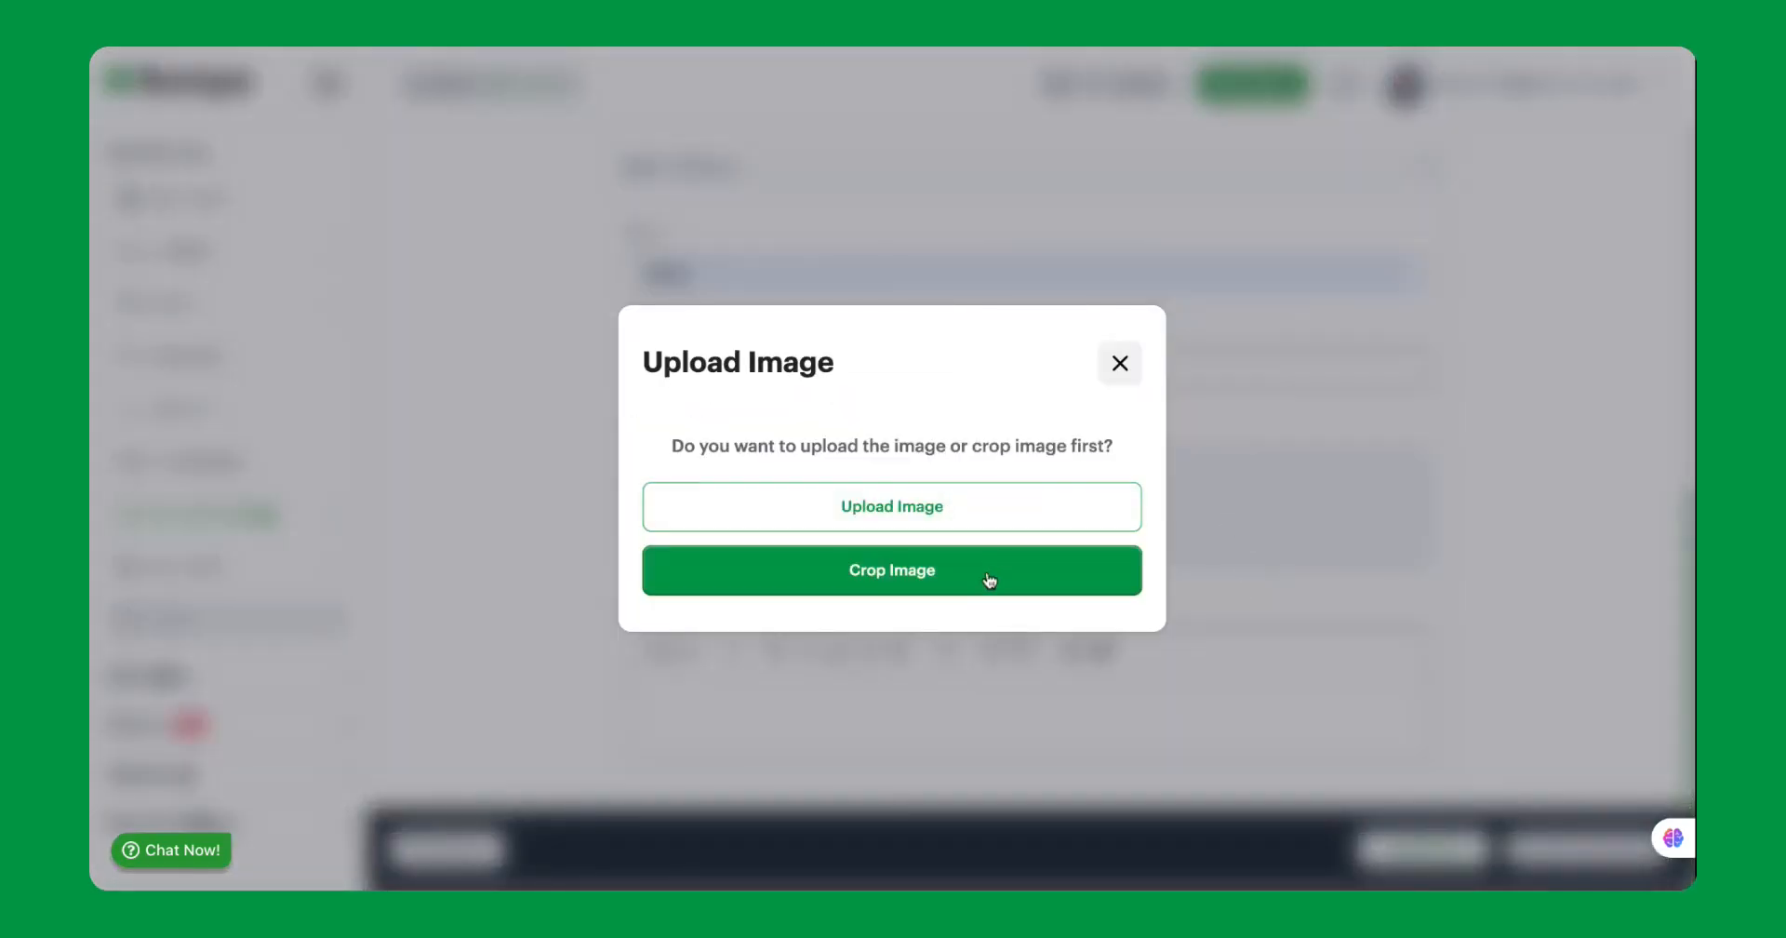
pyautogui.click(987, 528)
pyautogui.scroll(-1, 1024, 604)
# Dismiss the upload notification and write "This is a test" as the email body.
pyautogui.click(840, 648)
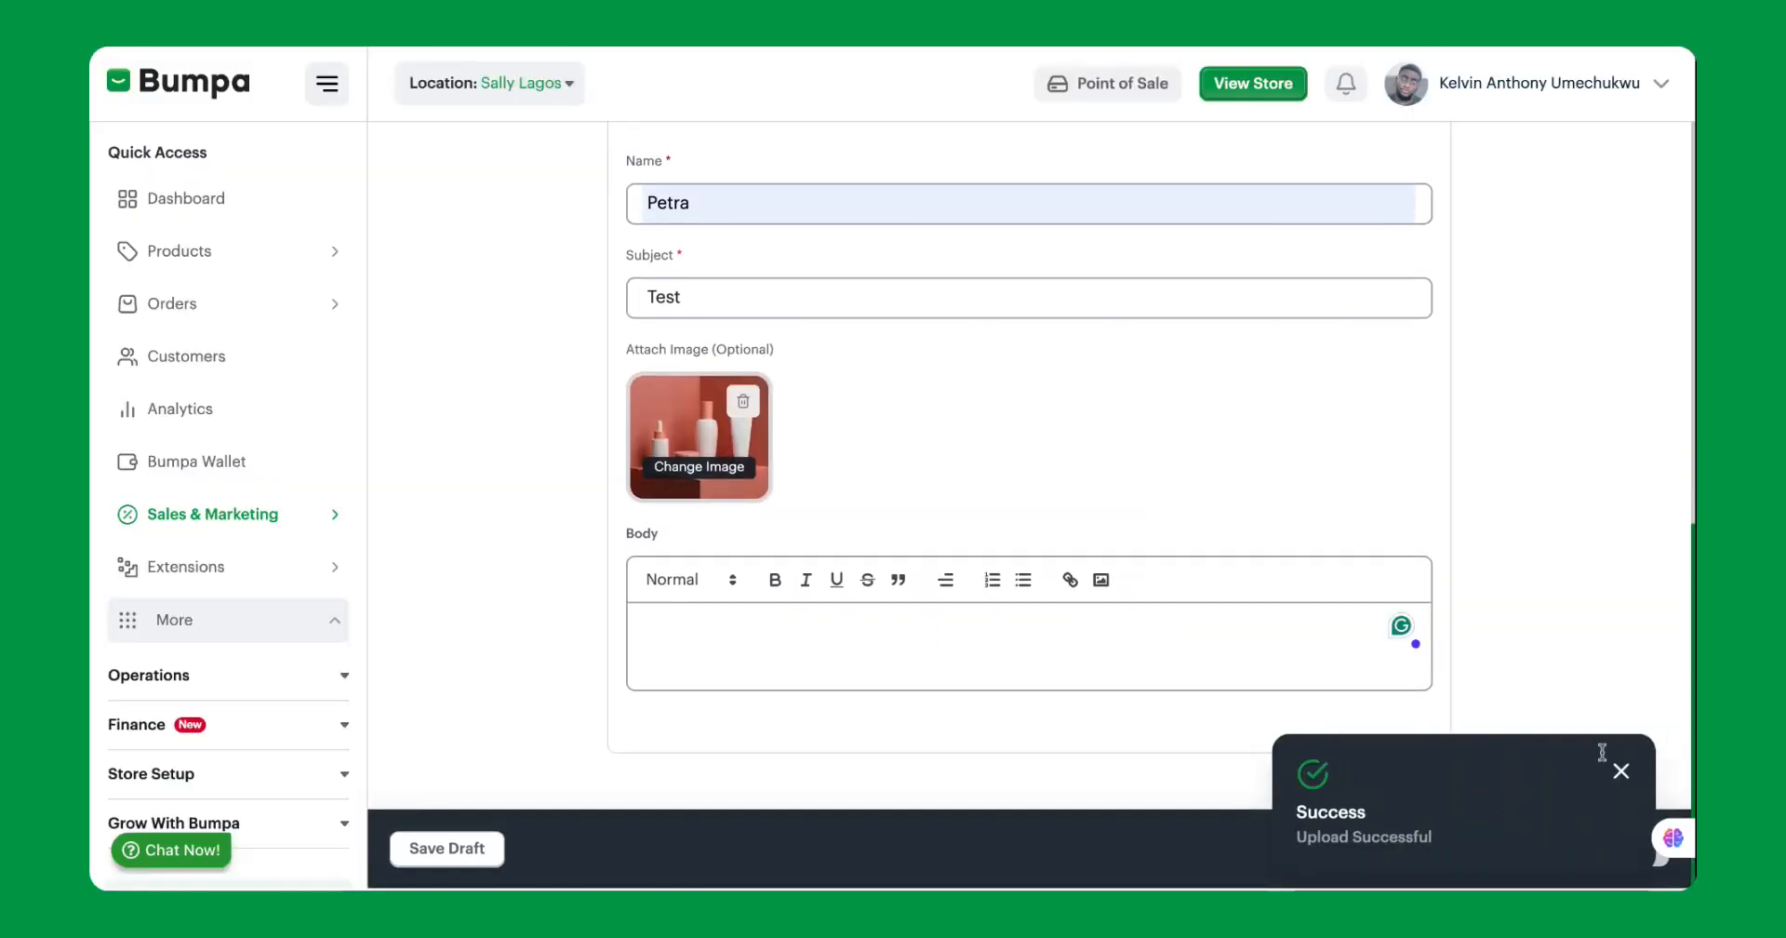
pyautogui.click(1621, 771)
pyautogui.click(834, 644)
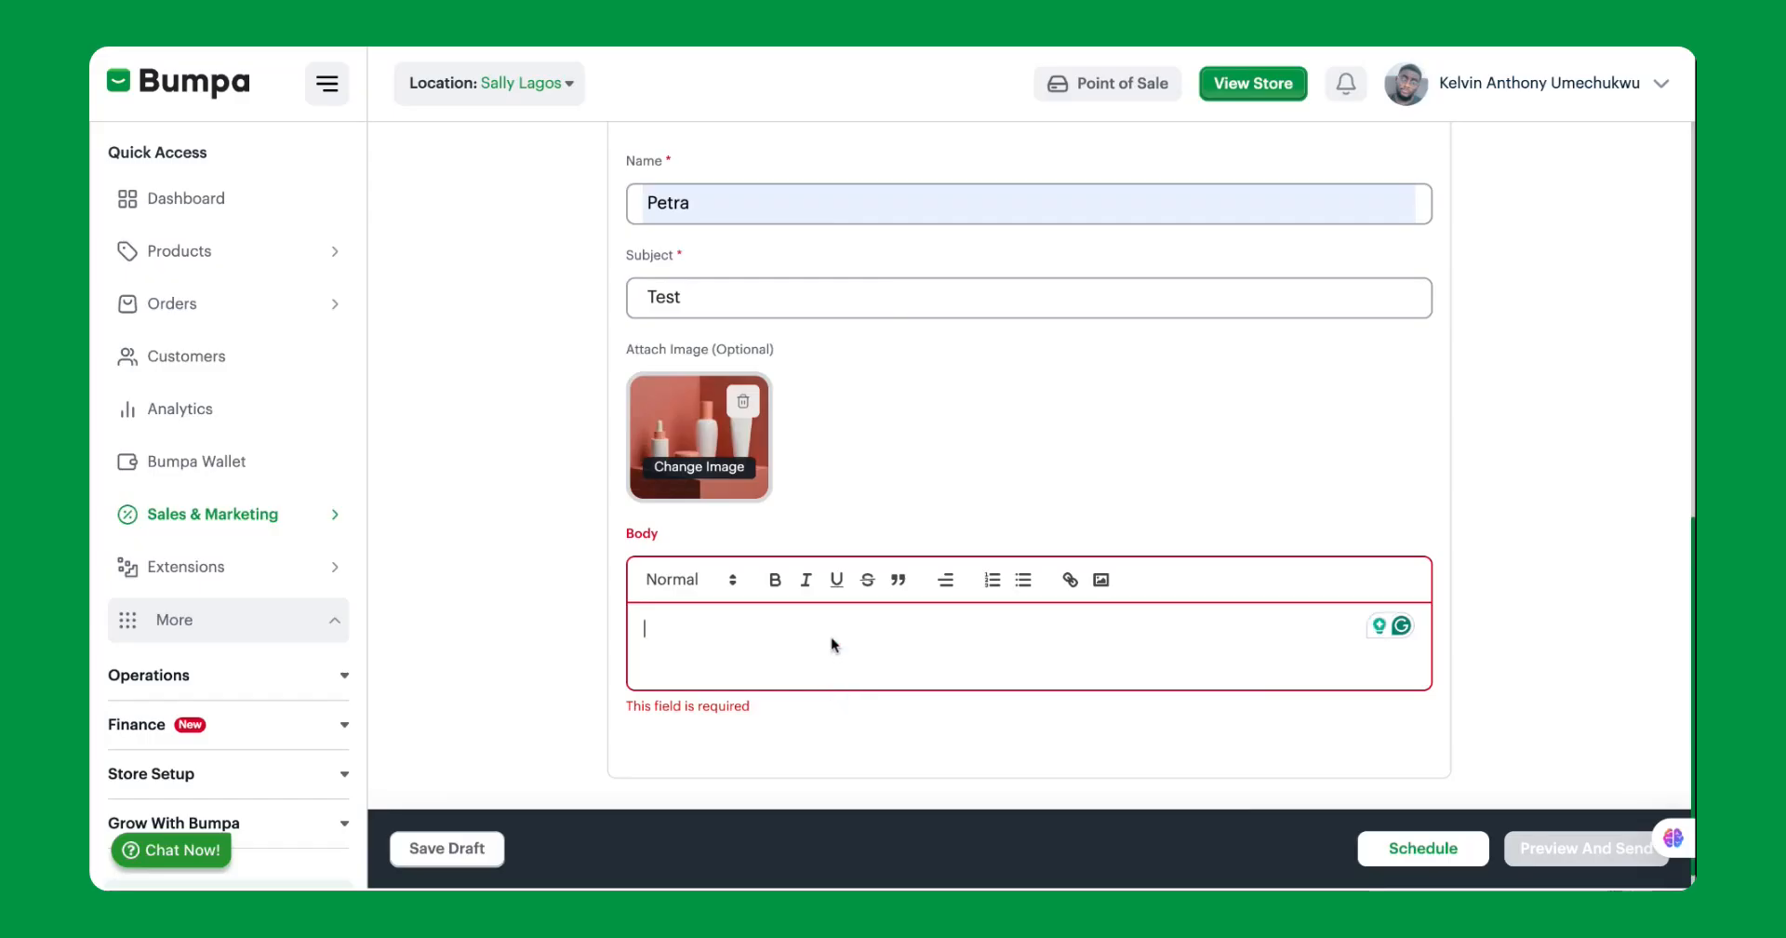
pyautogui.write('This is a test')
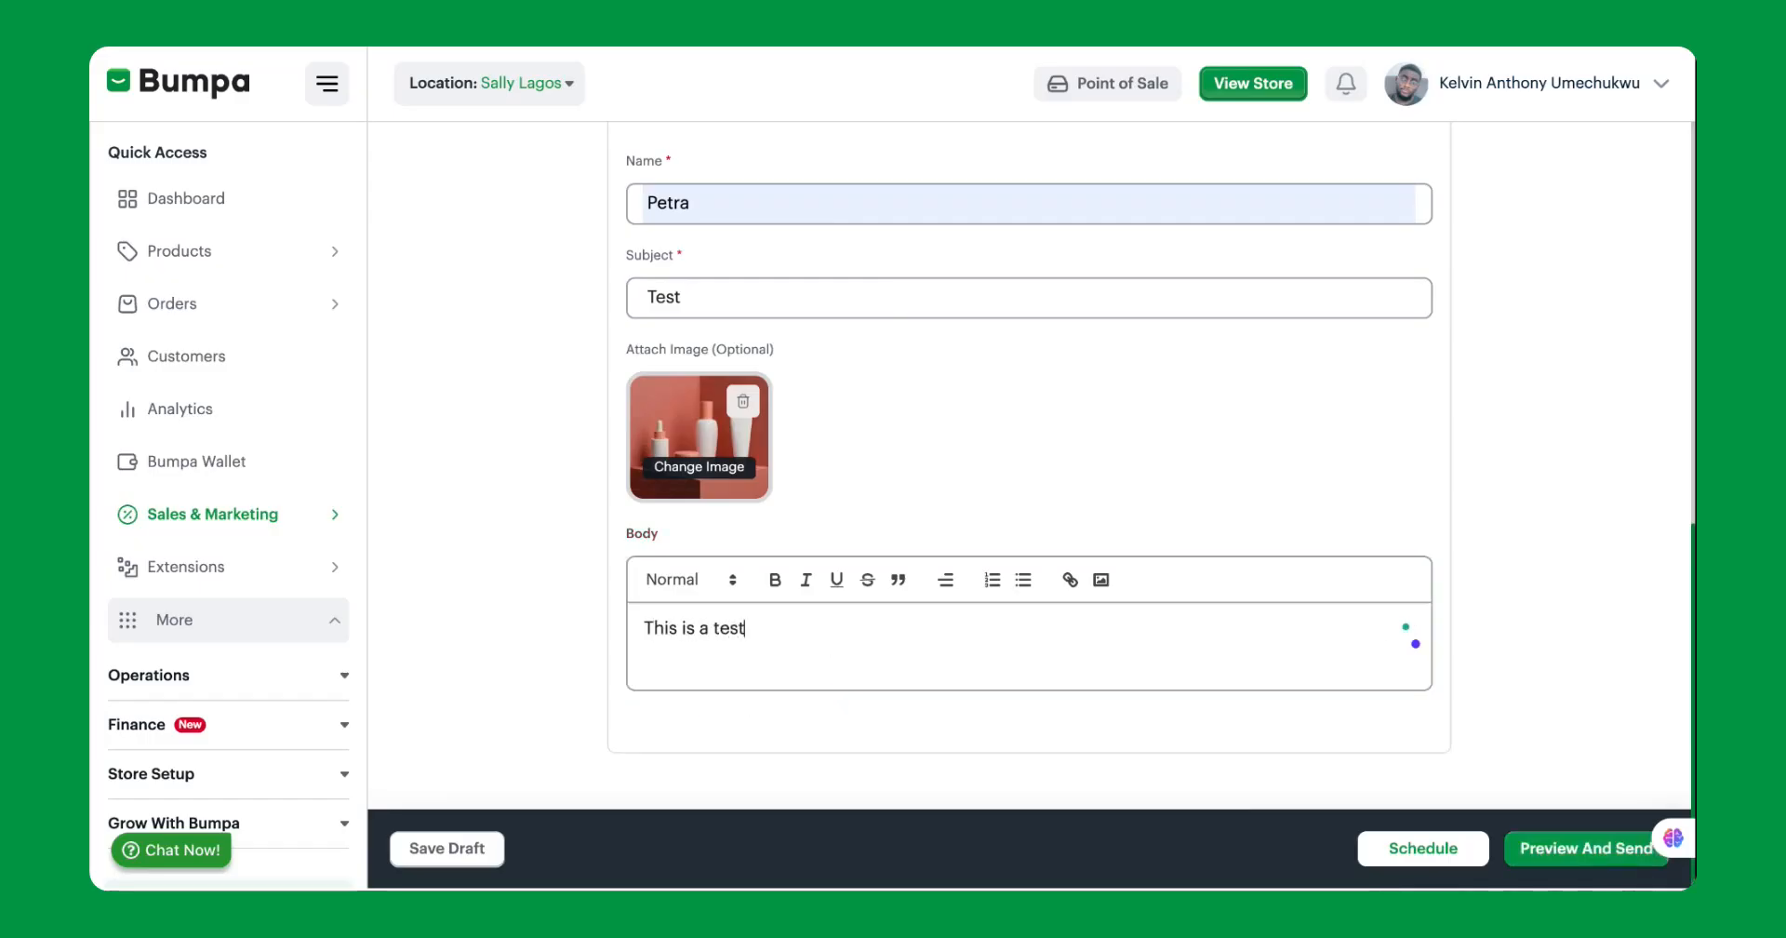
# Preview the email campaign and check its scheduling options, returning to the form without sending or scheduling it.
pyautogui.click(1565, 855)
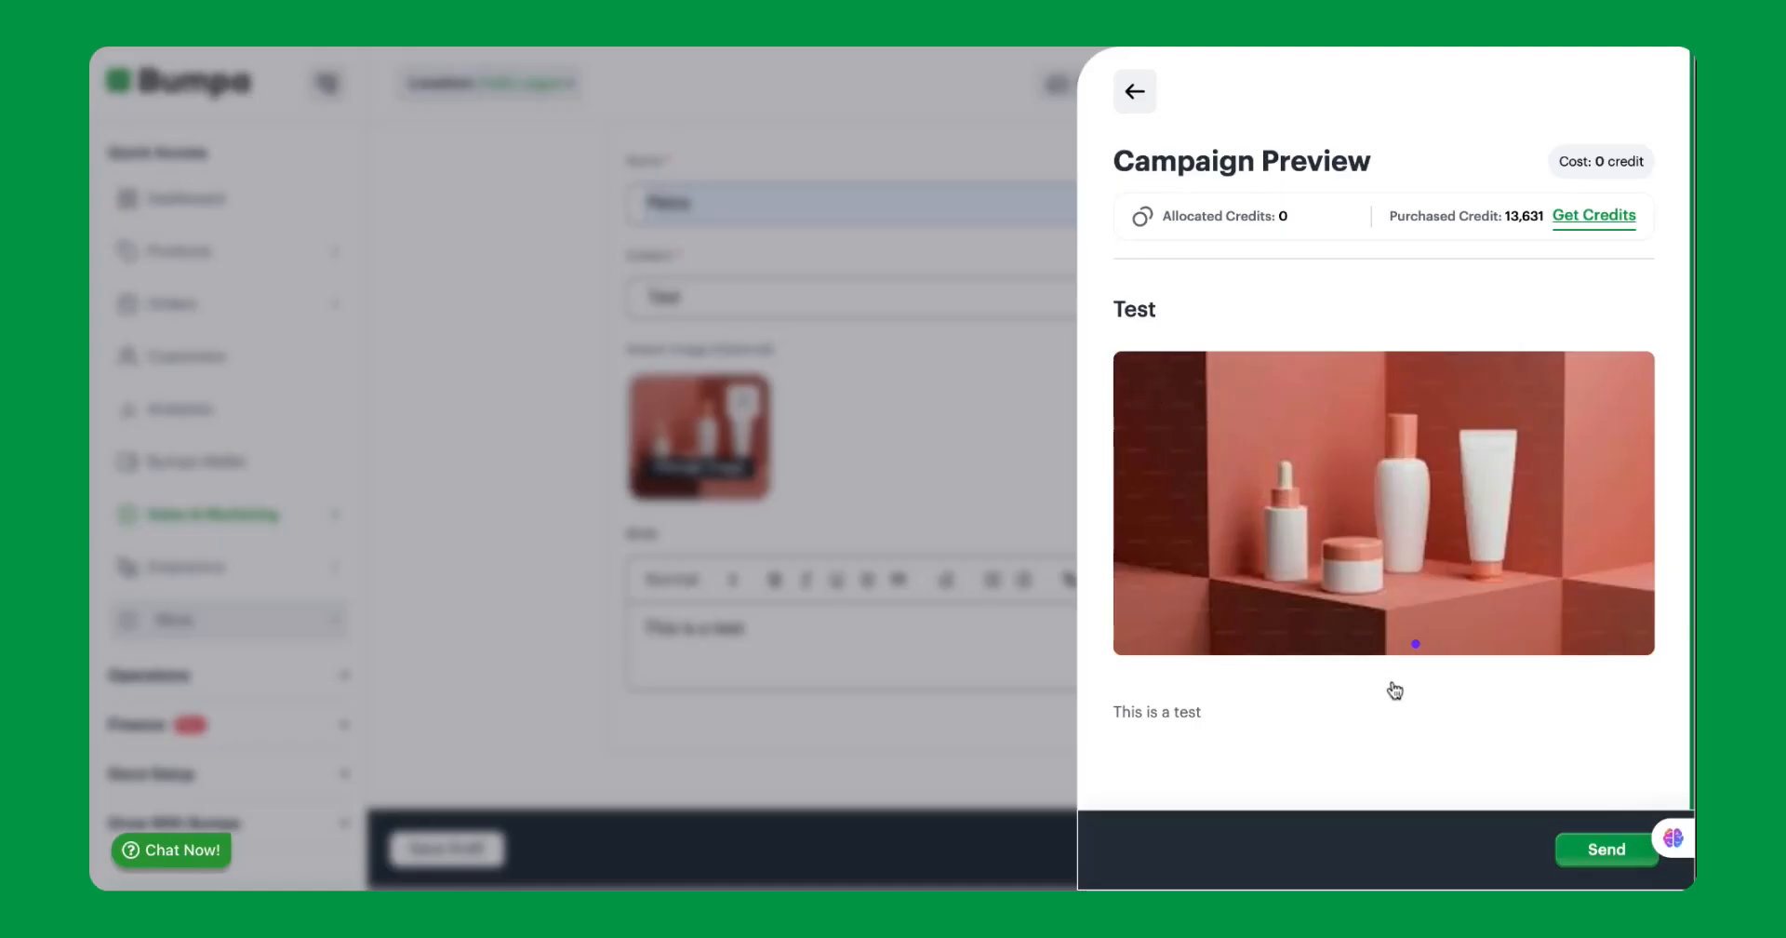
pyautogui.click(1132, 95)
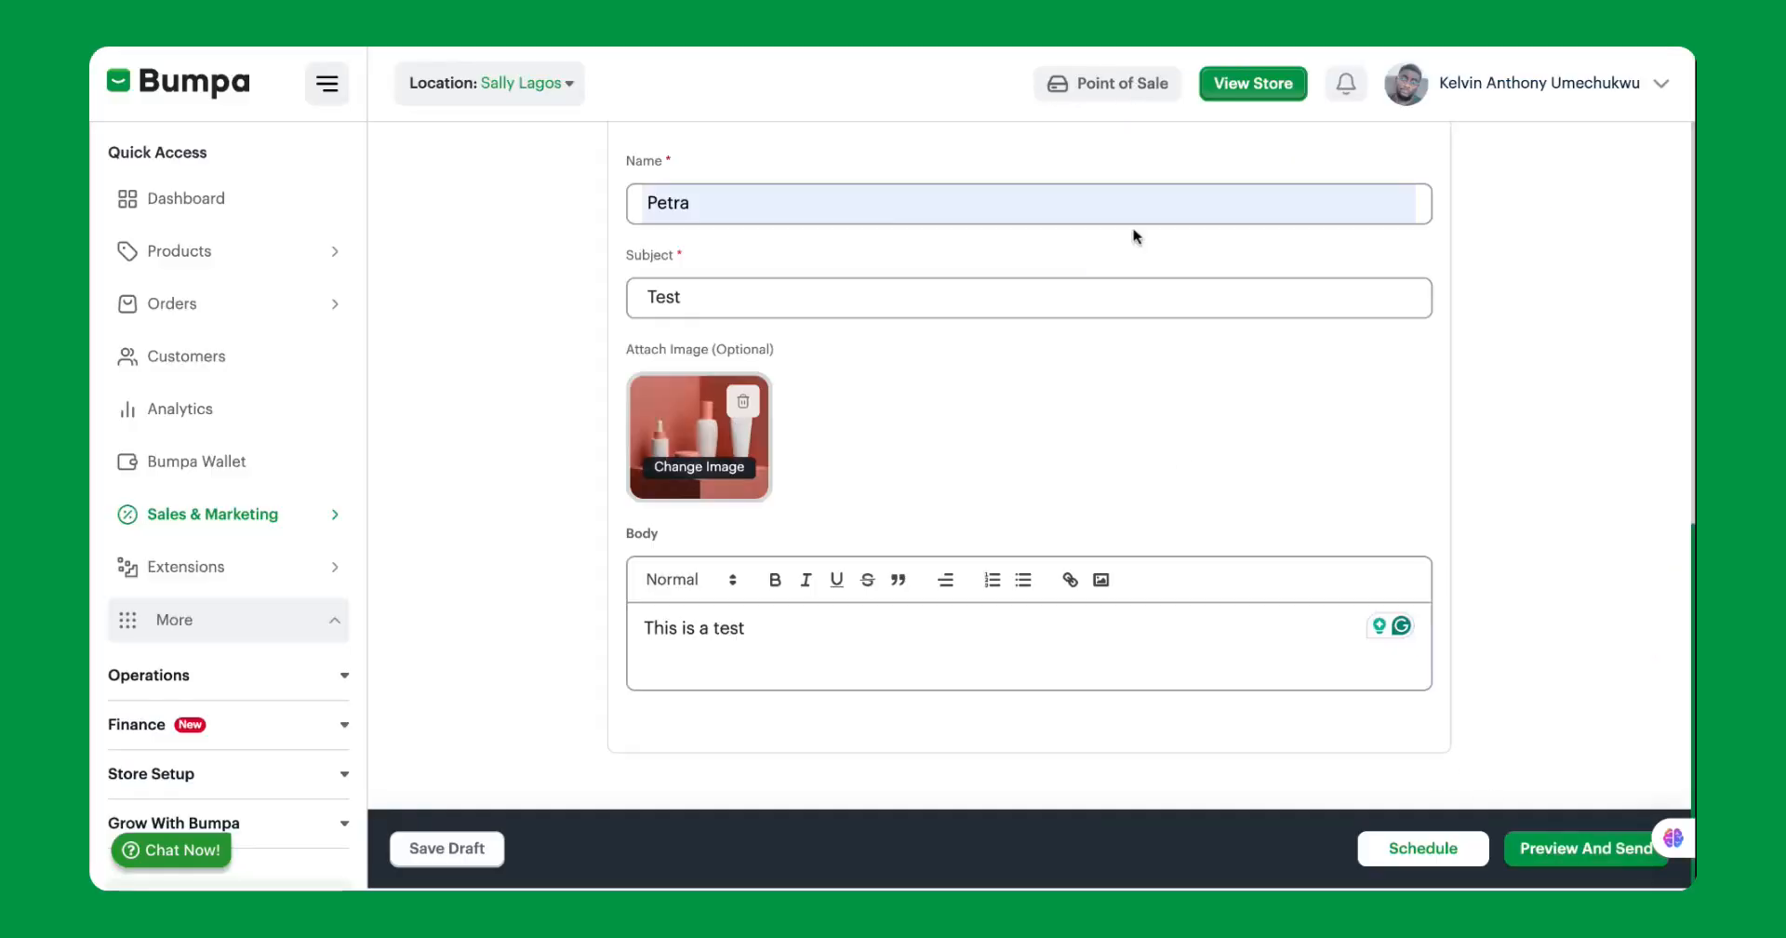
pyautogui.scroll(3, 1238, 519)
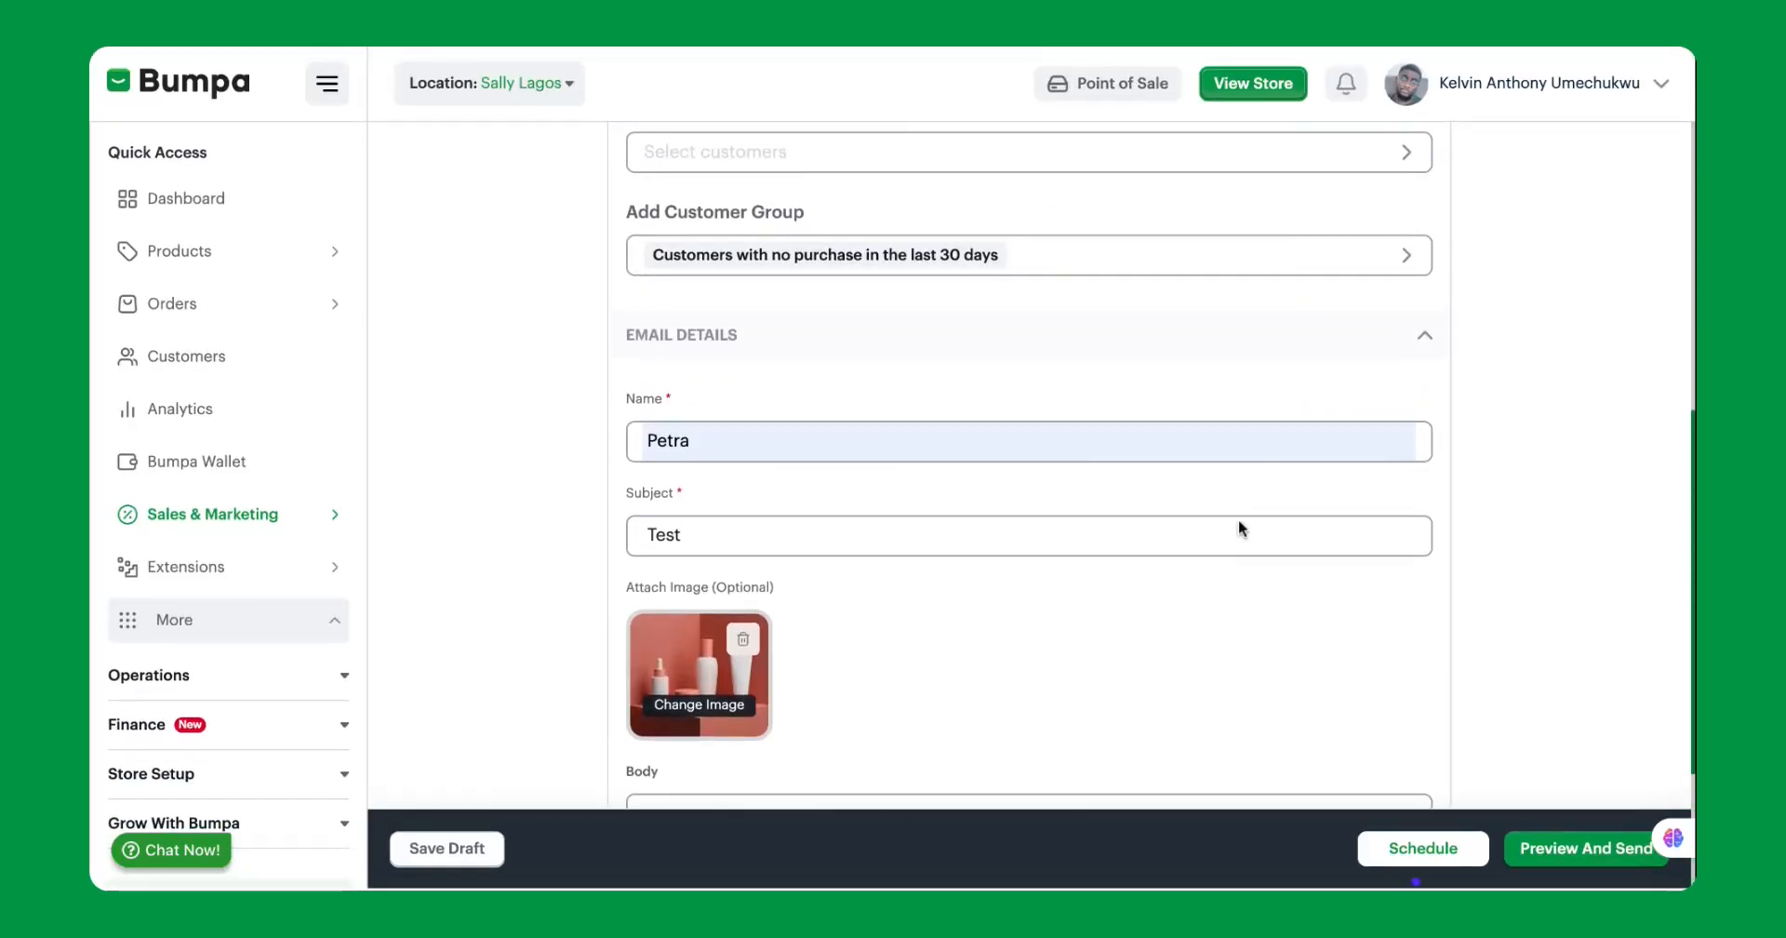
pyautogui.scroll(-3, 1239, 520)
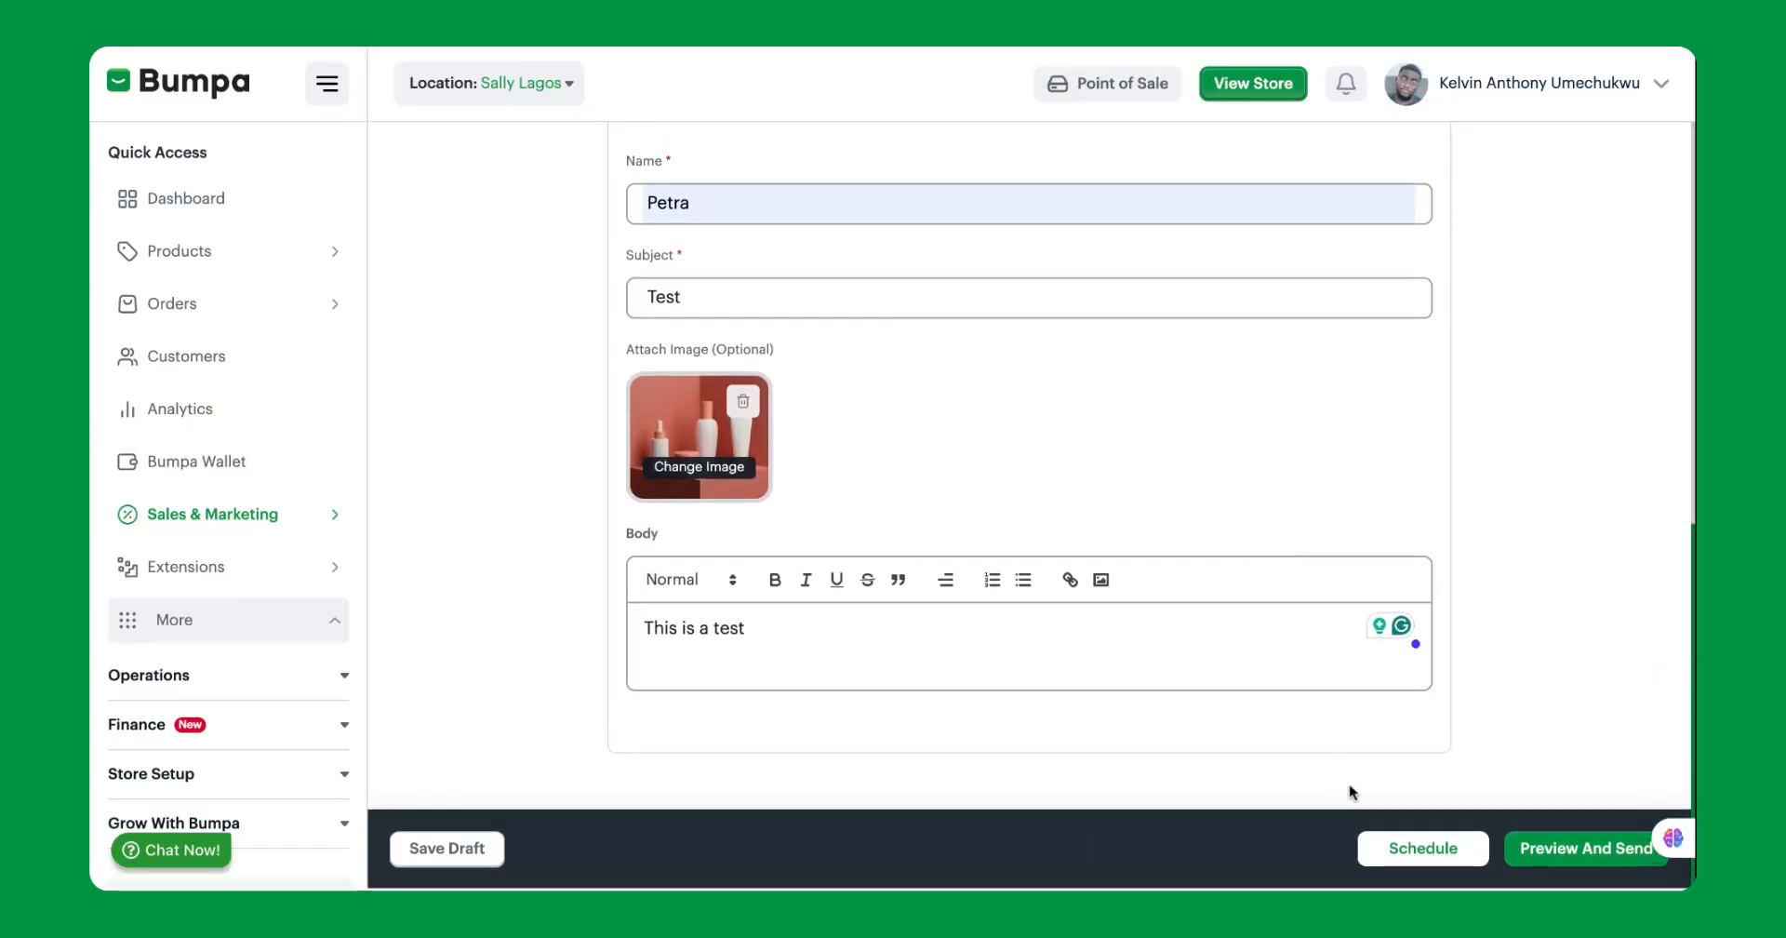
pyautogui.click(1407, 850)
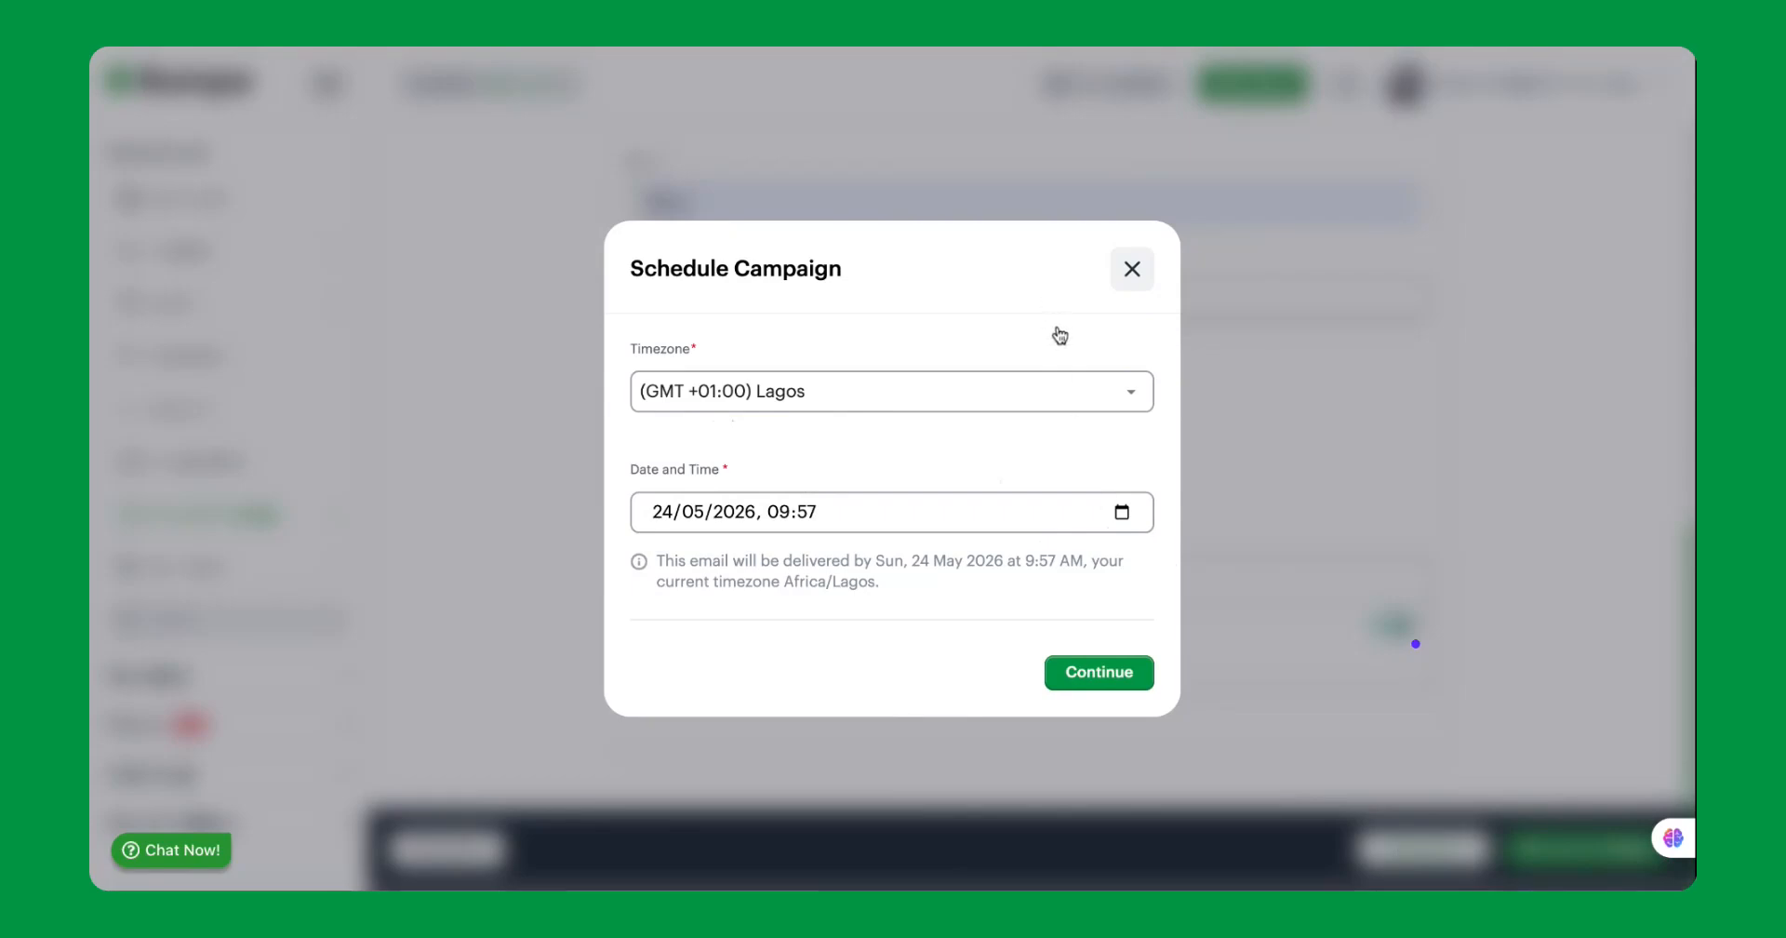
pyautogui.click(1133, 270)
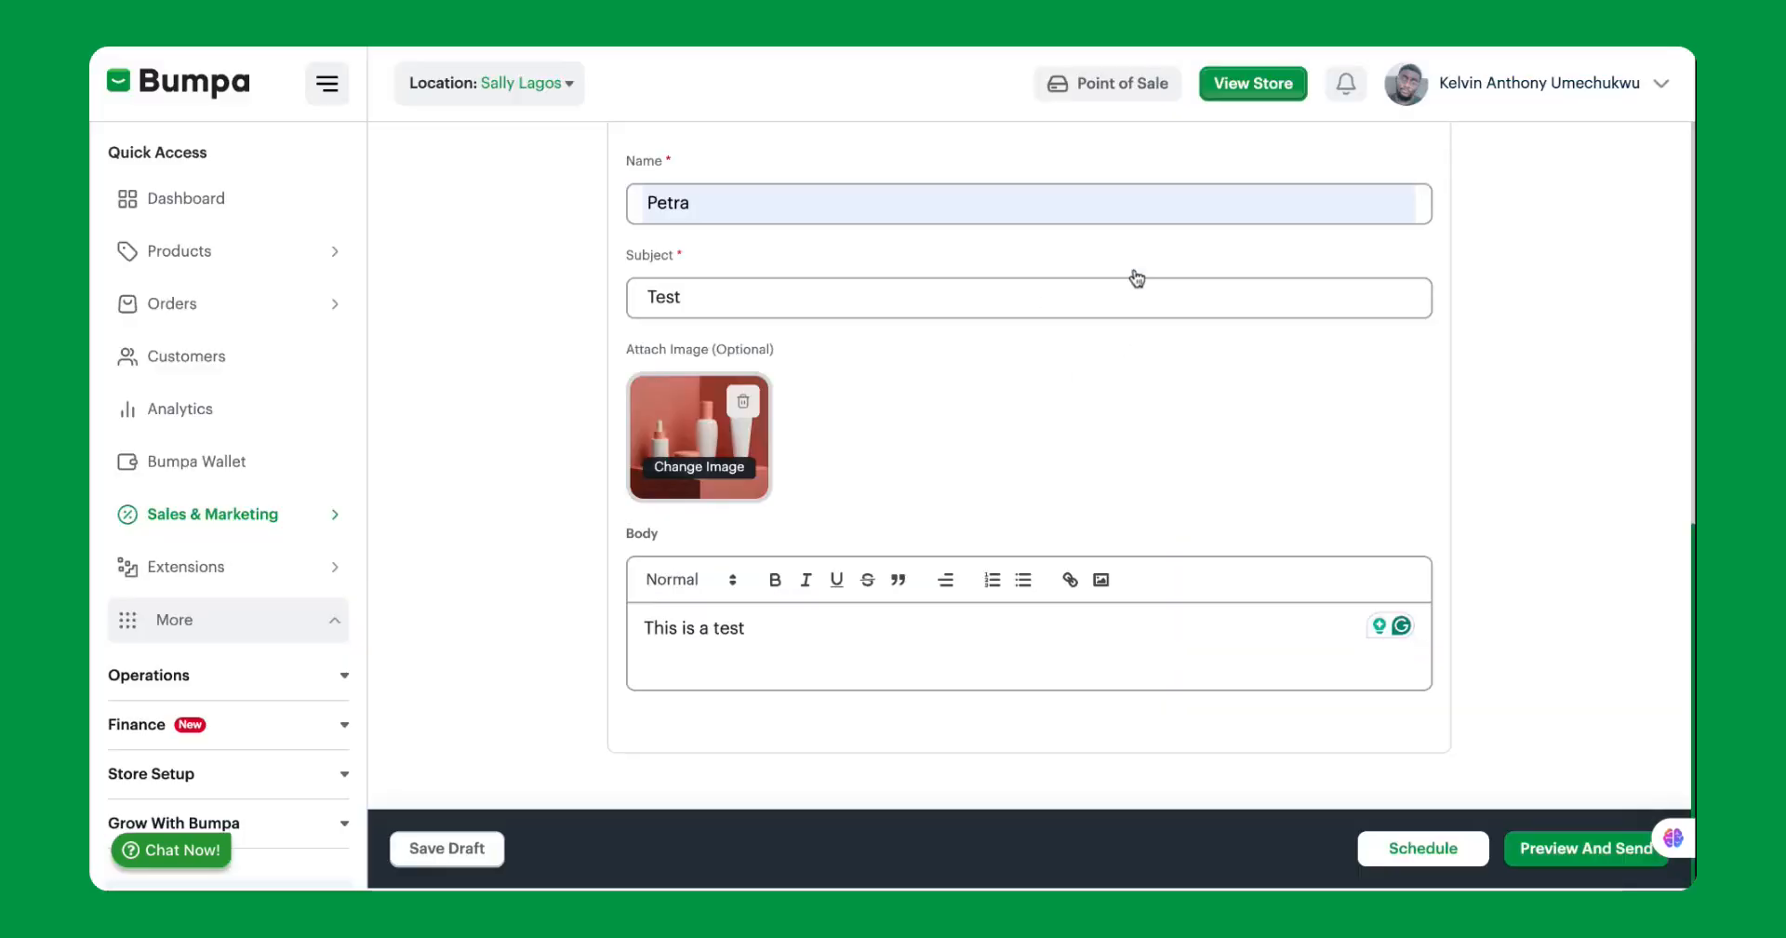
# Leave the campaign form and look over the default customer groups again.
pyautogui.scroll(5, 800, 279)
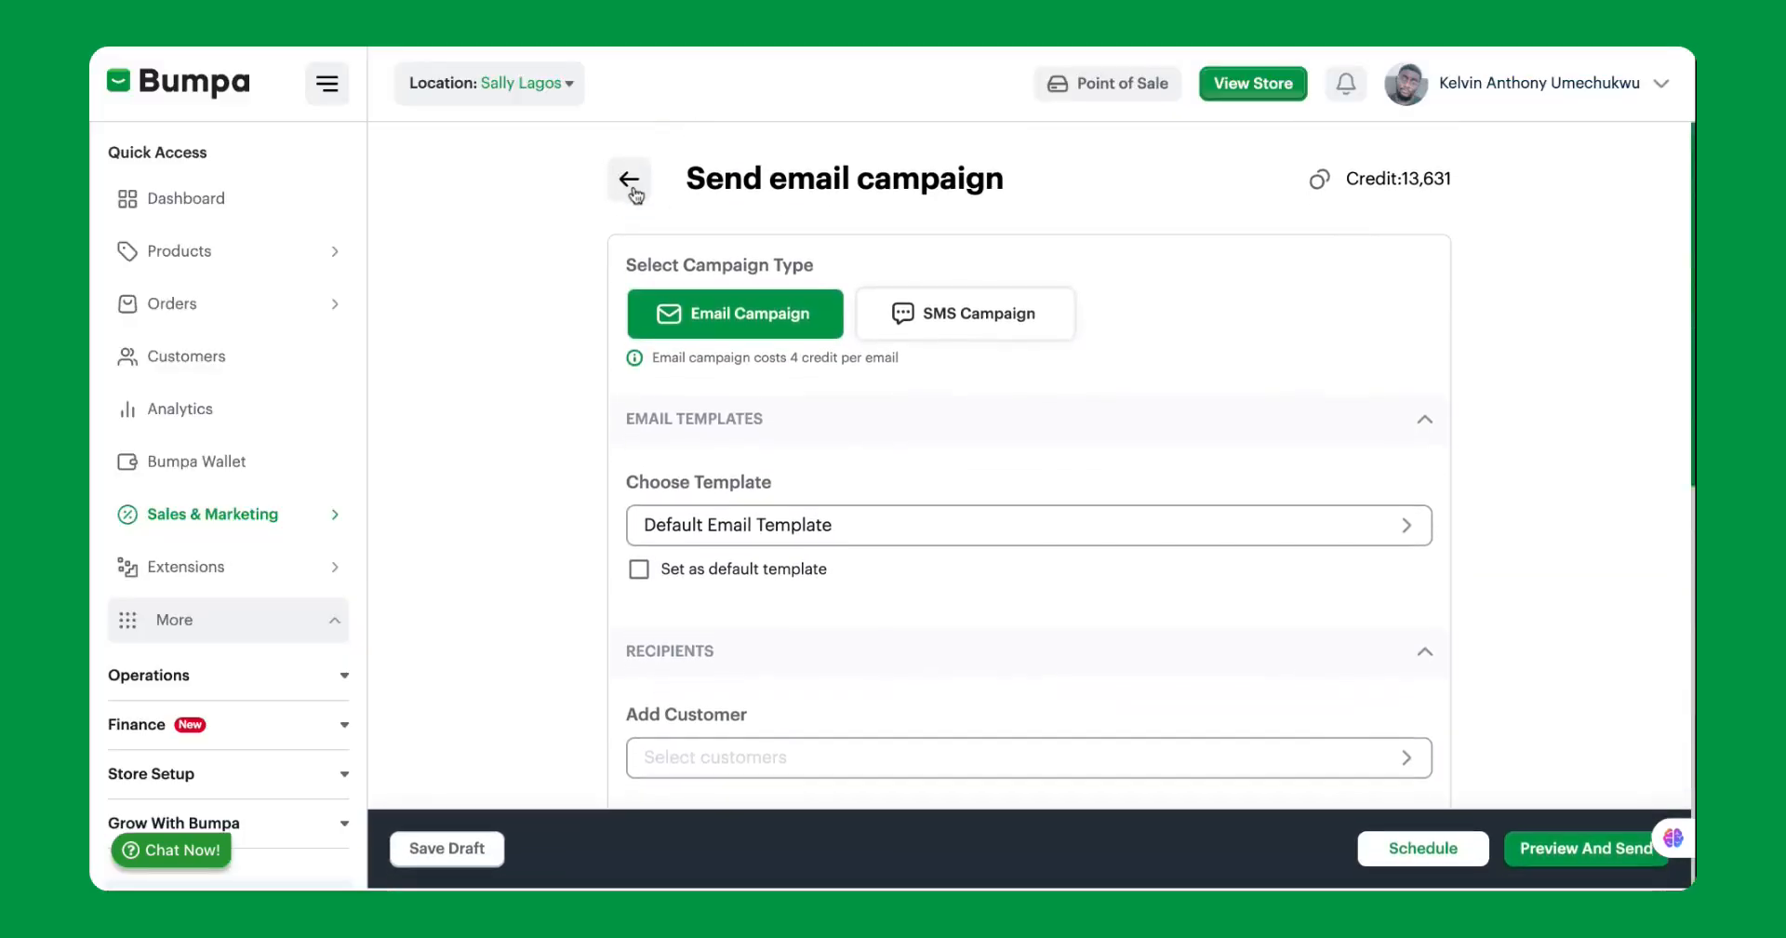
pyautogui.click(631, 186)
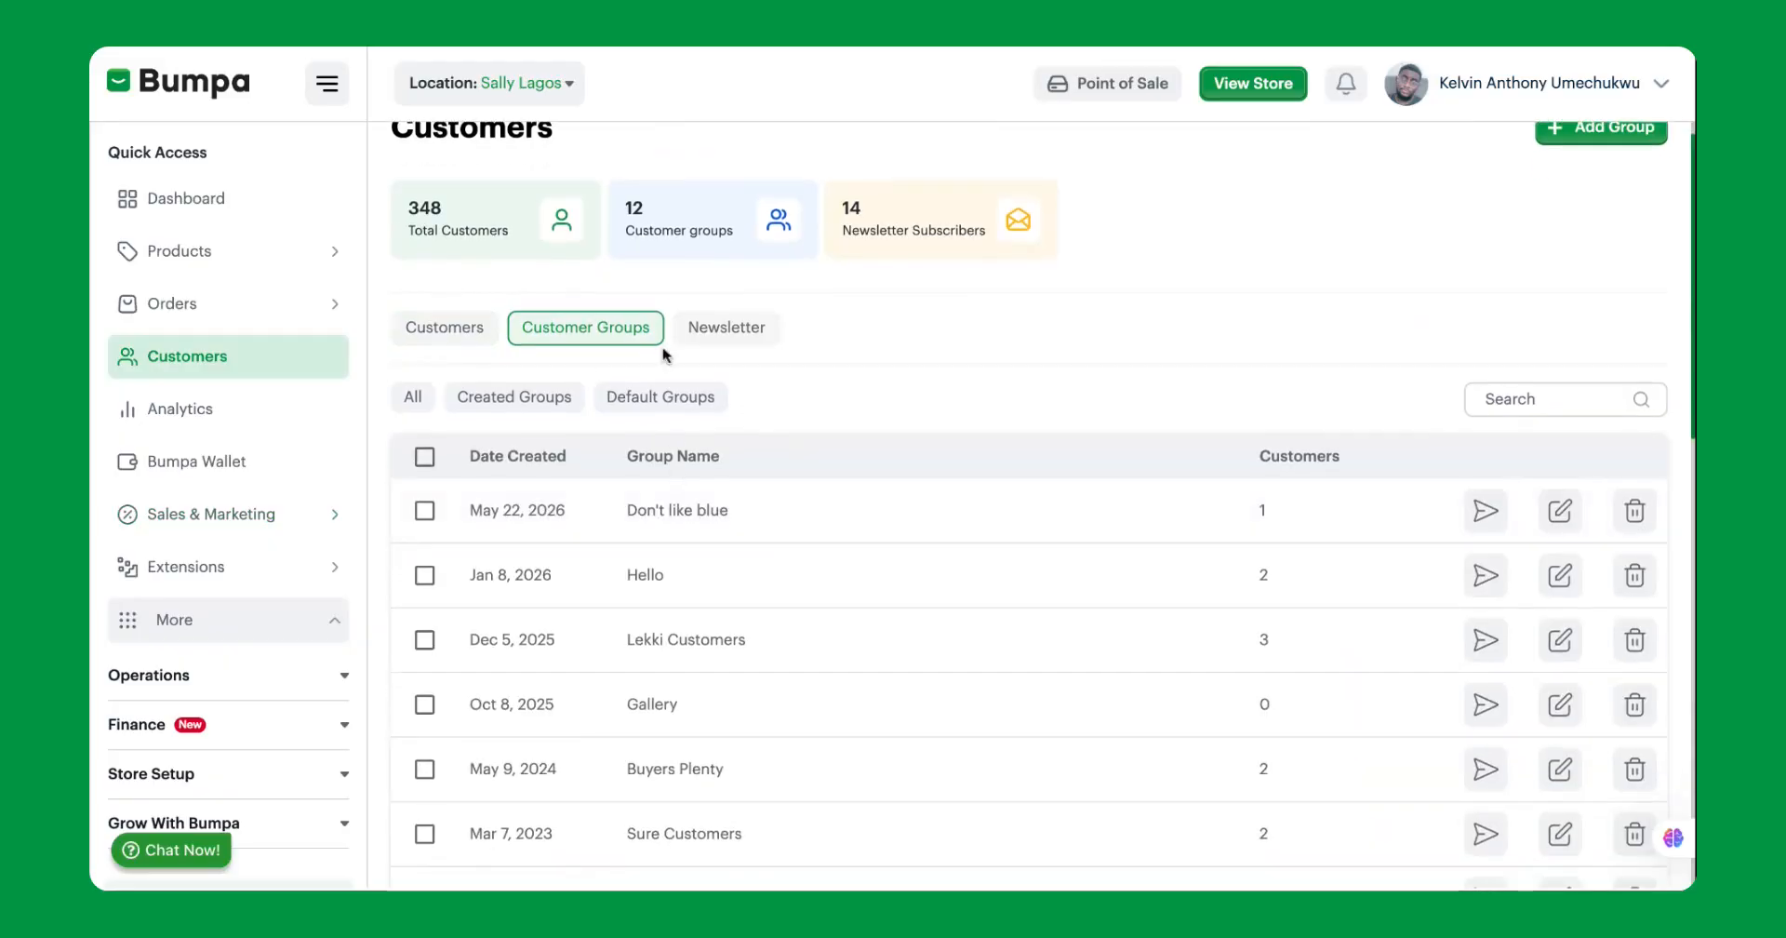
pyautogui.scroll(1, 670, 389)
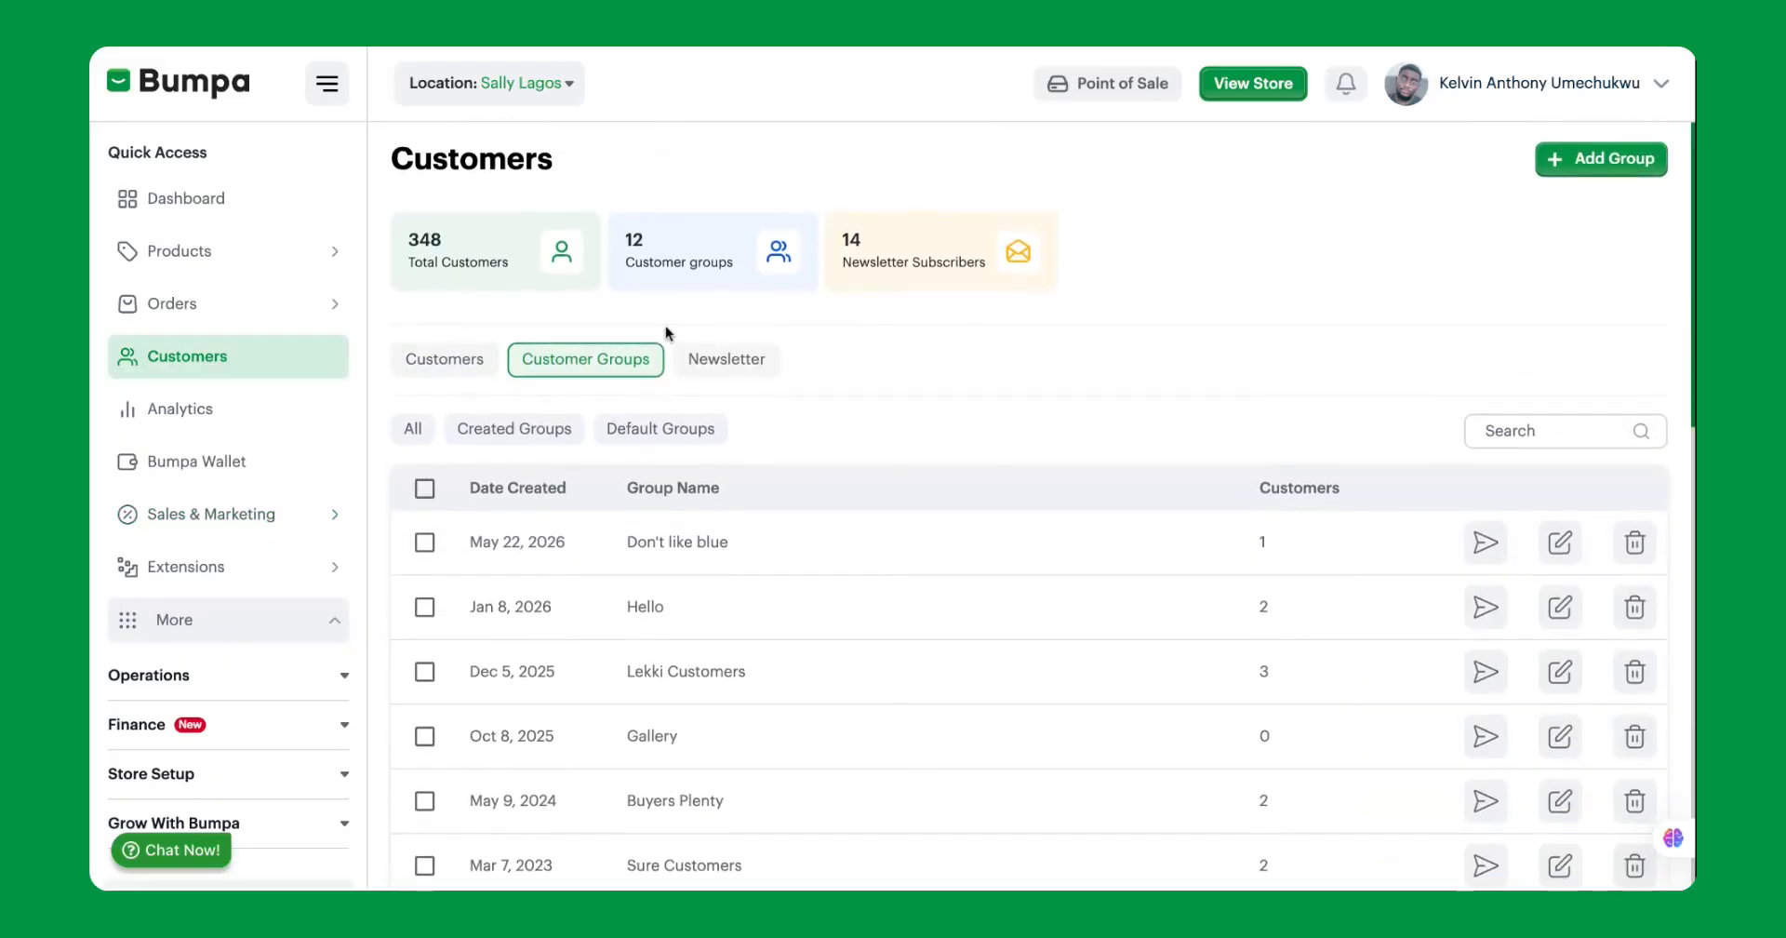
pyautogui.click(674, 430)
pyautogui.scroll(-3, 738, 618)
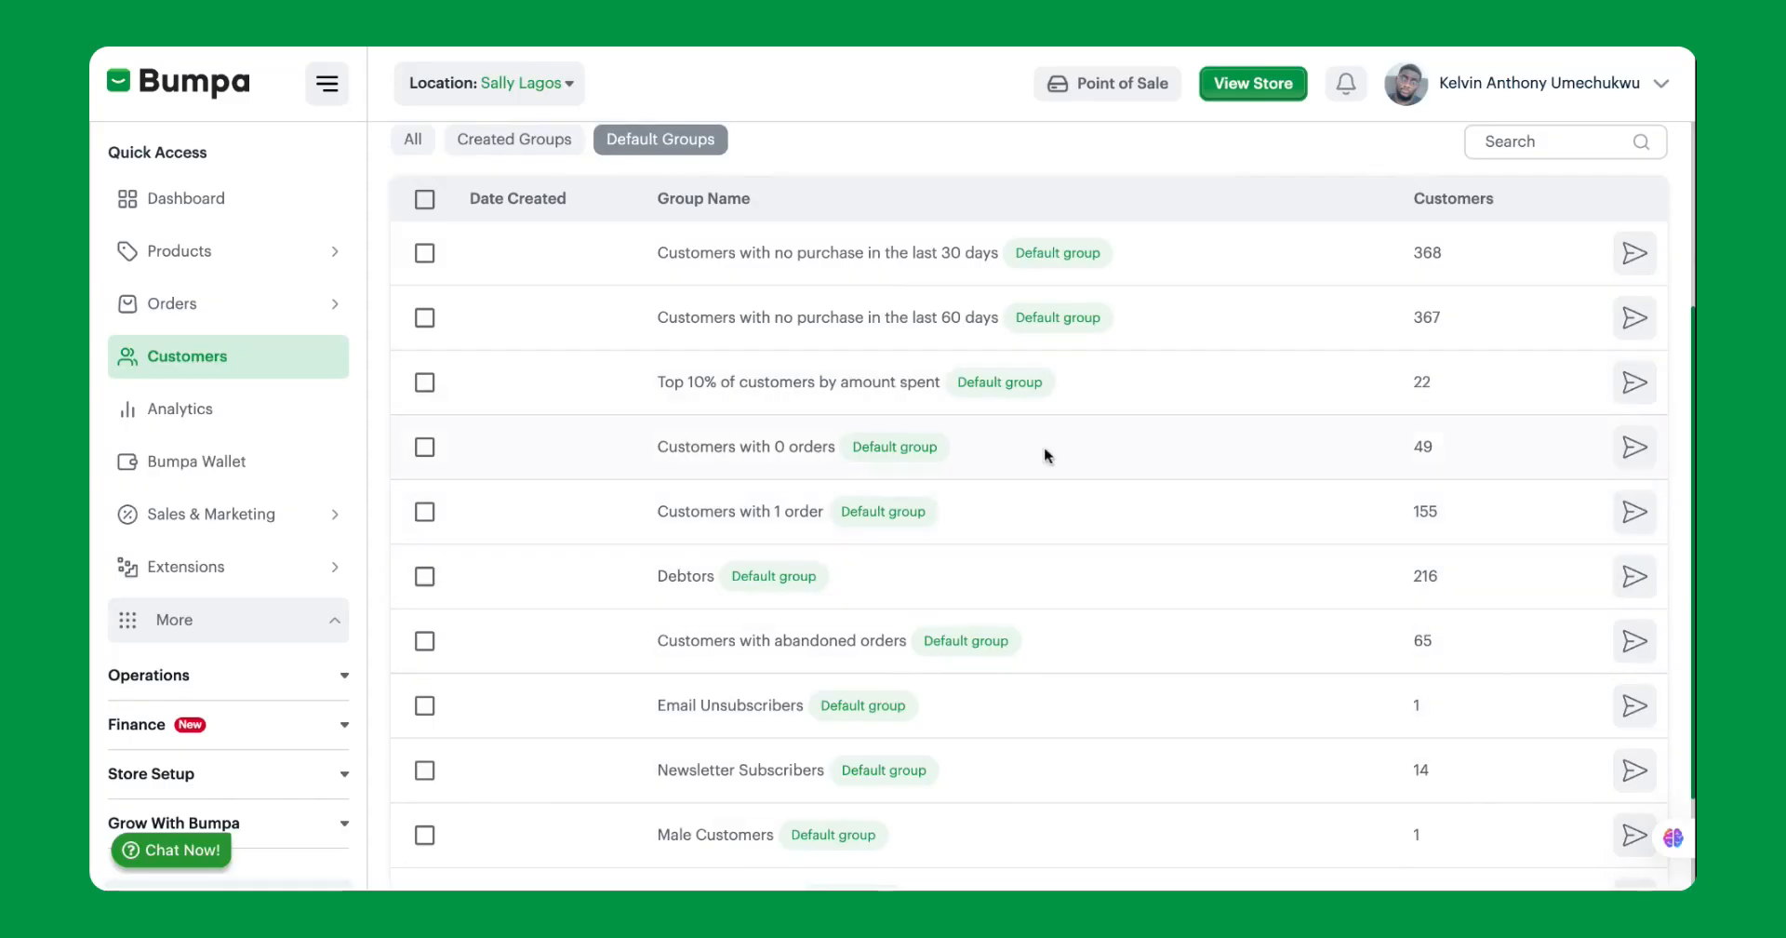
pyautogui.scroll(2, 1634, 511)
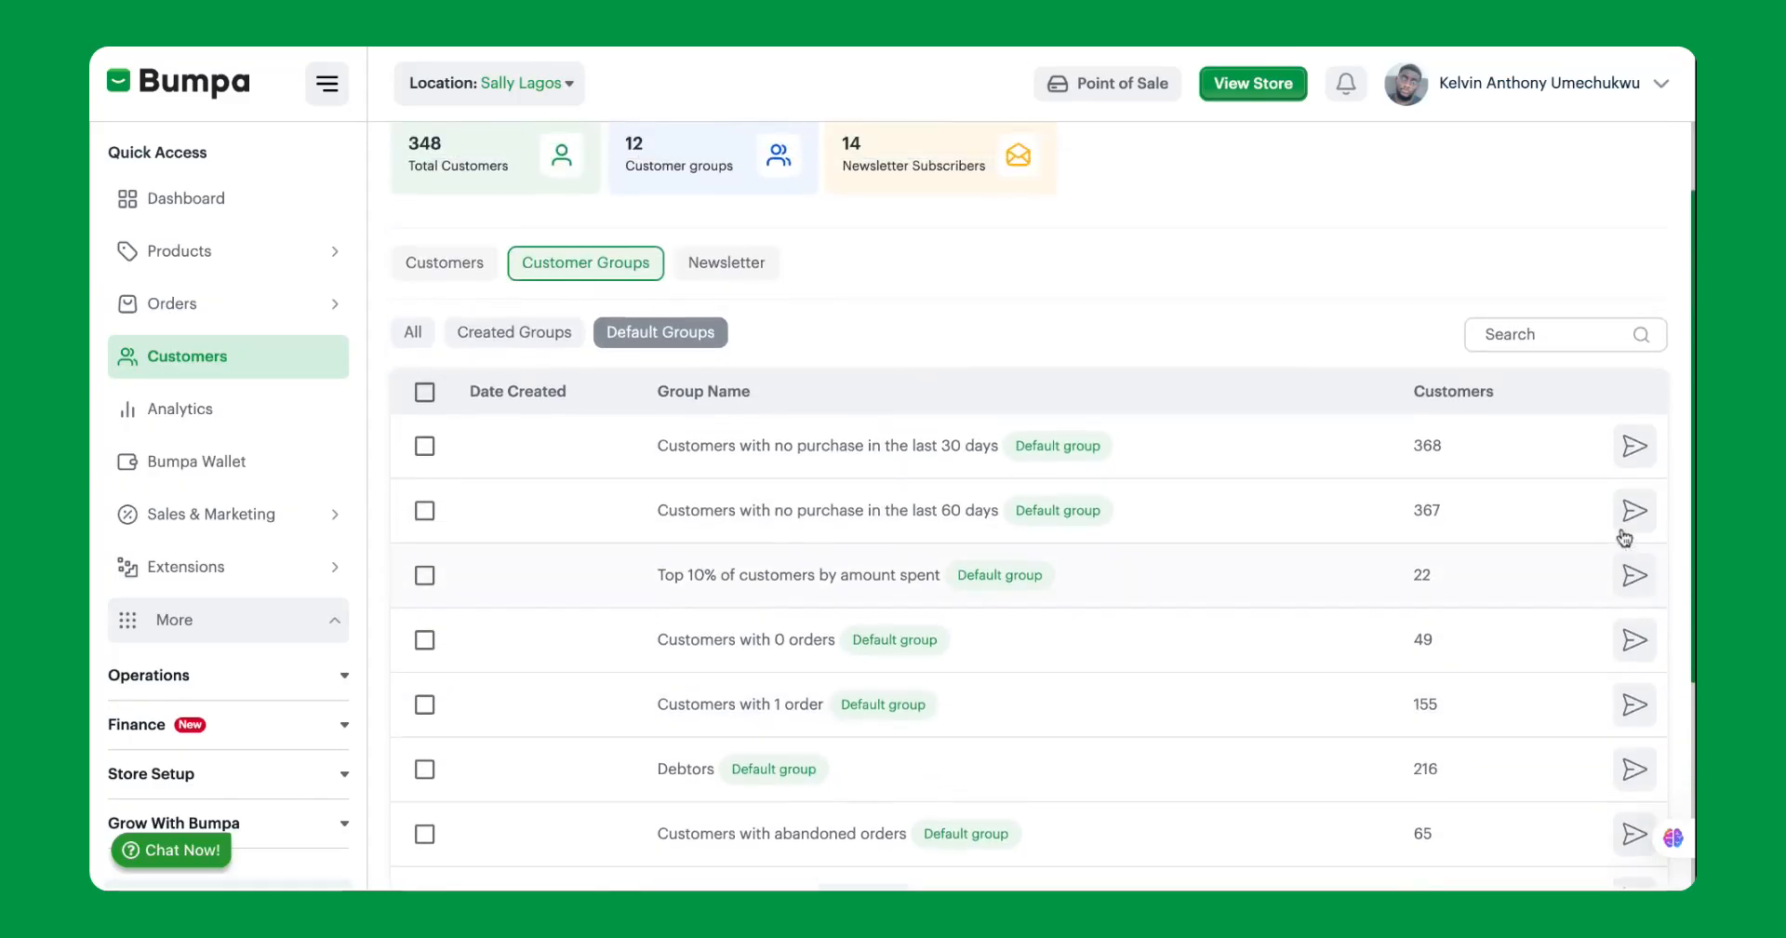
pyautogui.scroll(2, 1624, 538)
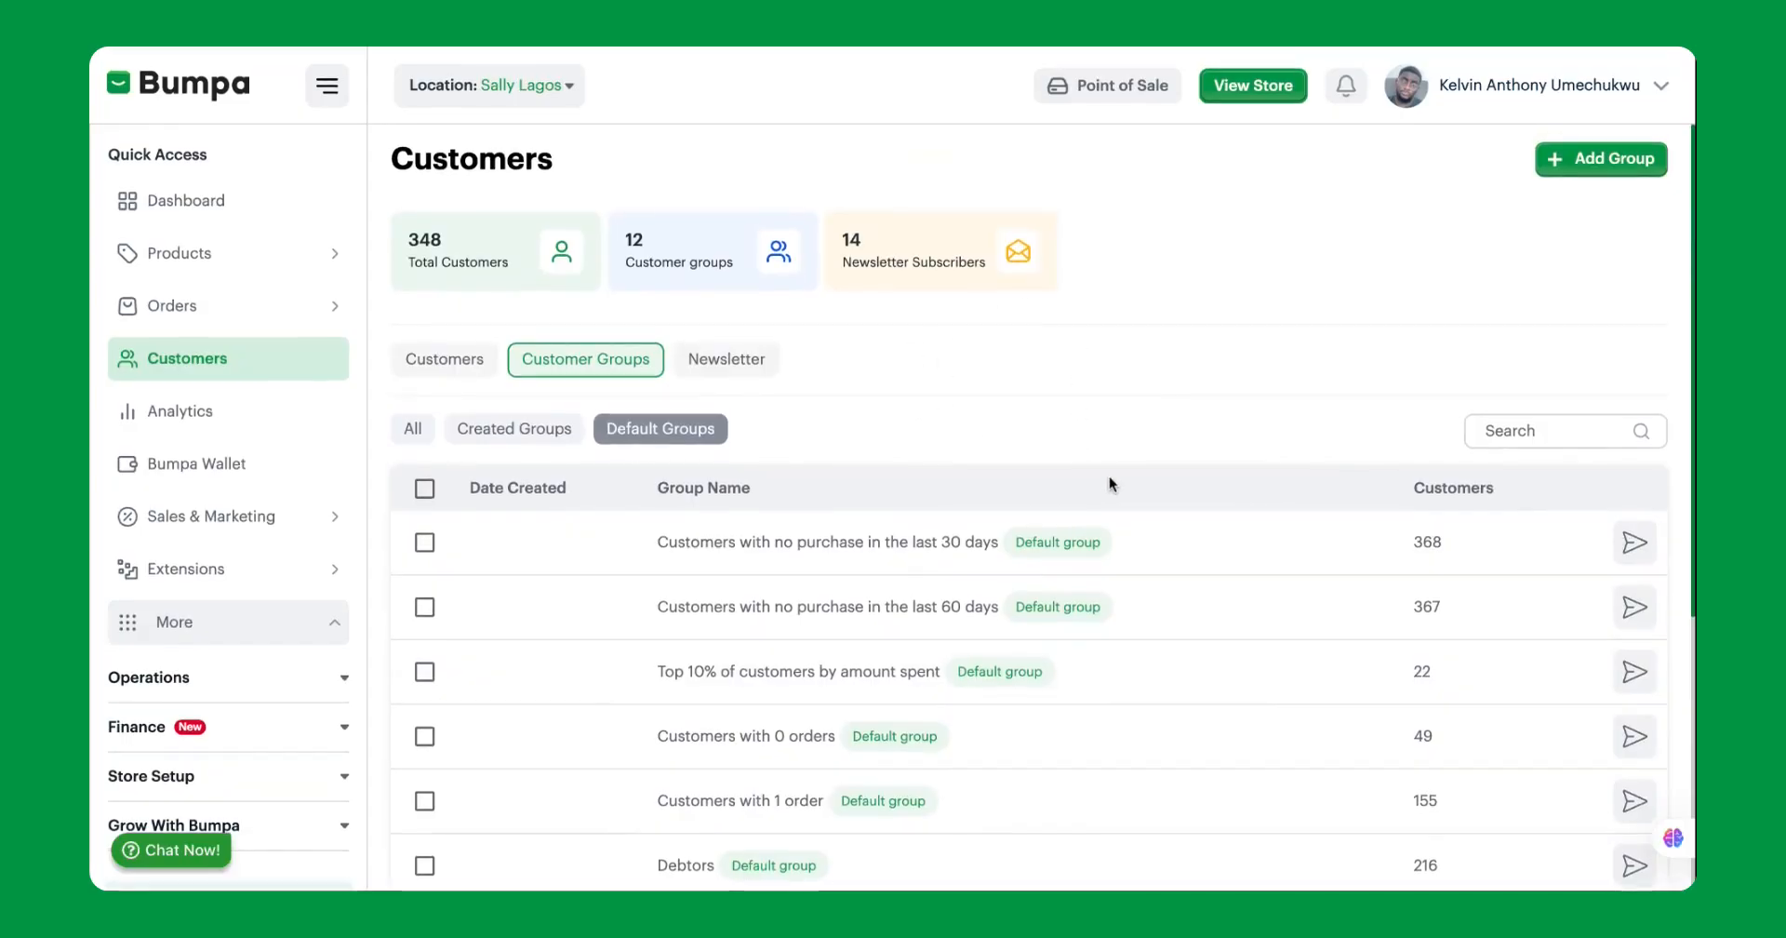